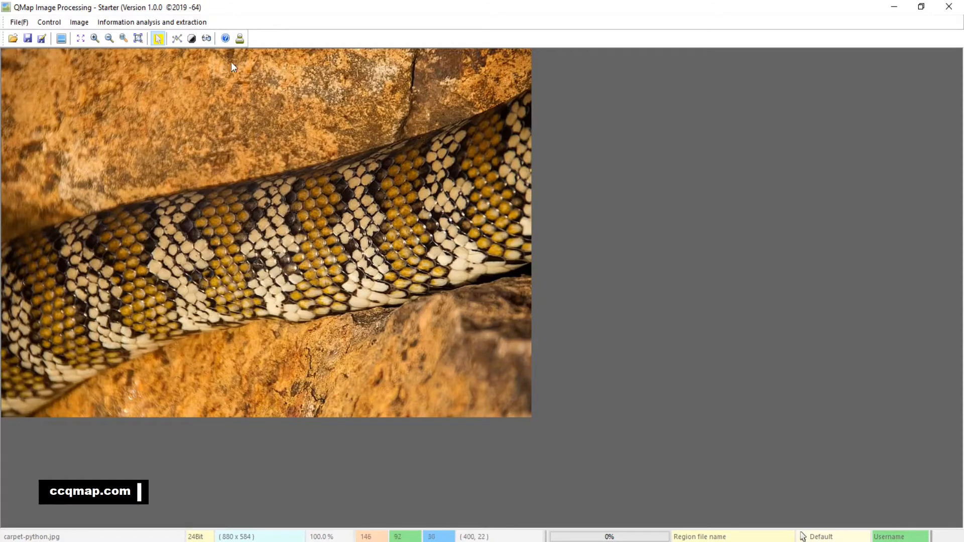
# Step: Enlarge the carpet python image to 180% and examine the scale pattern along the snake's body
pyautogui.click(95, 39)
pyautogui.click(95, 39)
pyautogui.click(95, 38)
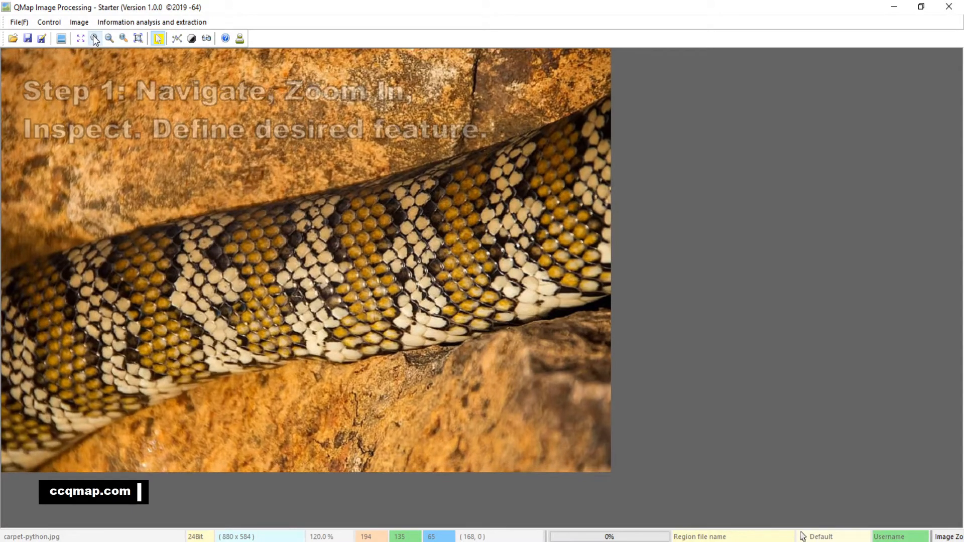
pyautogui.click(95, 38)
pyautogui.click(95, 38)
pyautogui.click(95, 39)
pyautogui.click(95, 38)
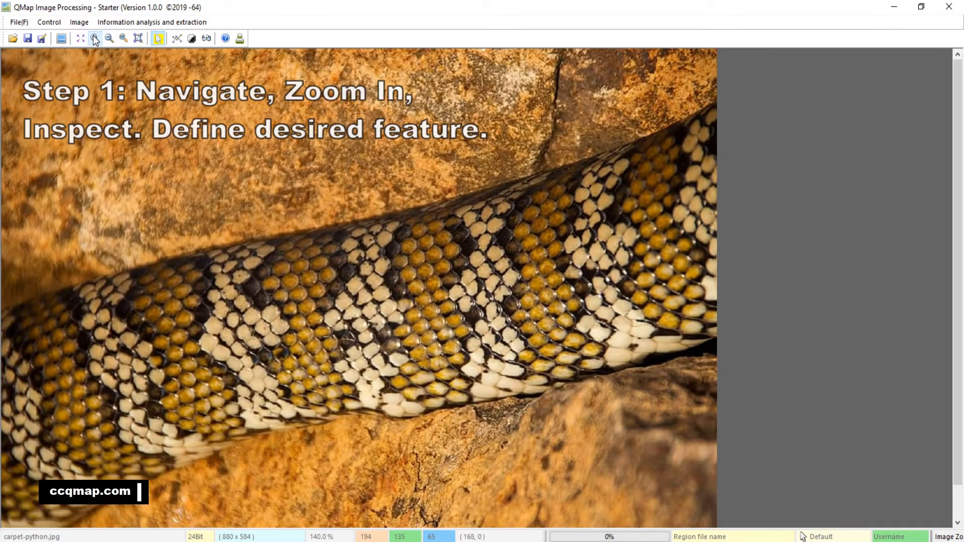
pyautogui.click(95, 38)
pyautogui.click(95, 38)
pyautogui.click(95, 38)
pyautogui.click(95, 38)
pyautogui.click(94, 39)
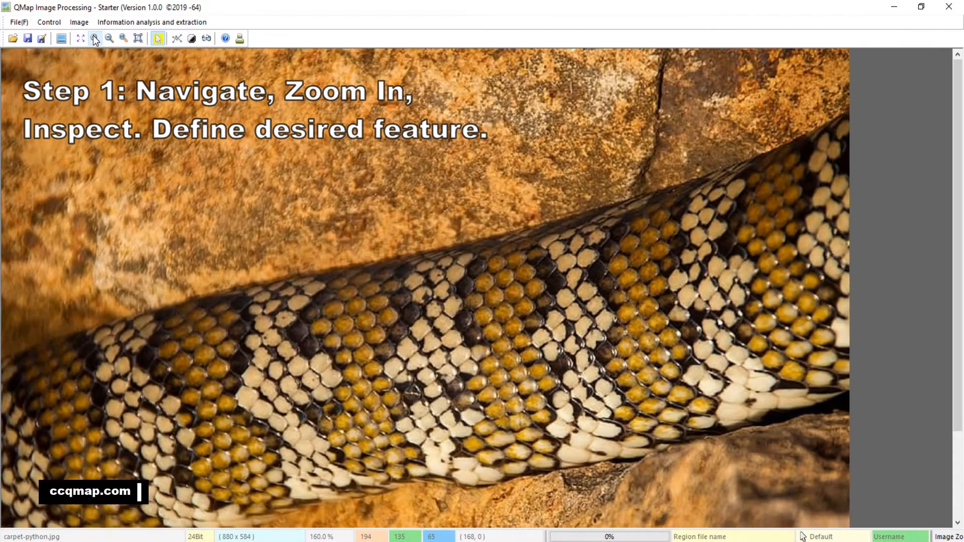
pyautogui.scroll(-3, 541, 354)
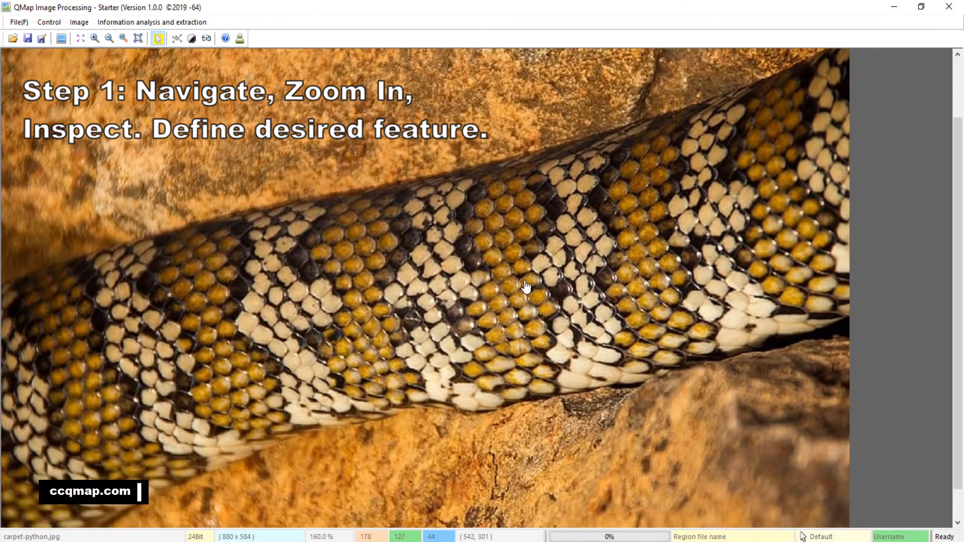
pyautogui.click(95, 39)
pyautogui.click(95, 38)
pyautogui.click(95, 38)
pyautogui.click(95, 38)
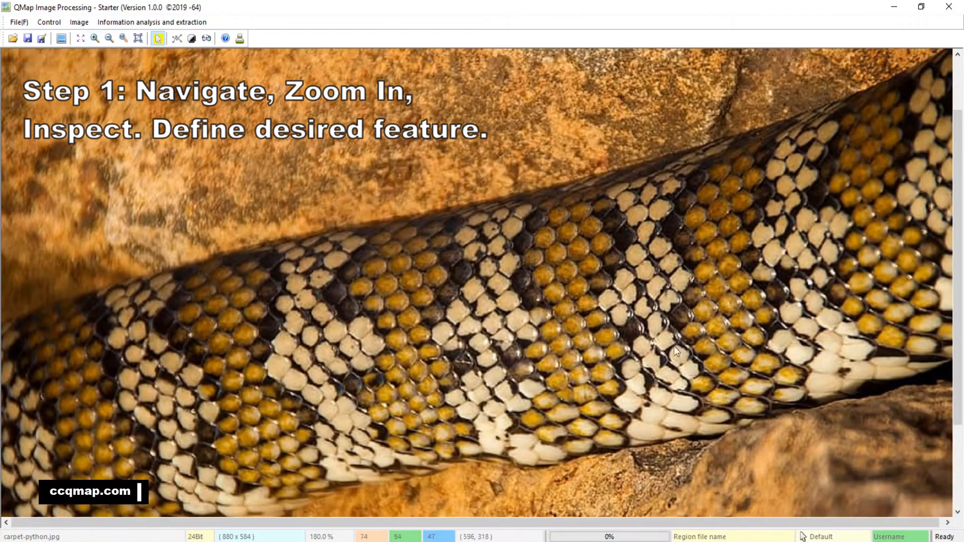
pyautogui.scroll(-5, 512, 301)
pyautogui.scroll(5, 512, 301)
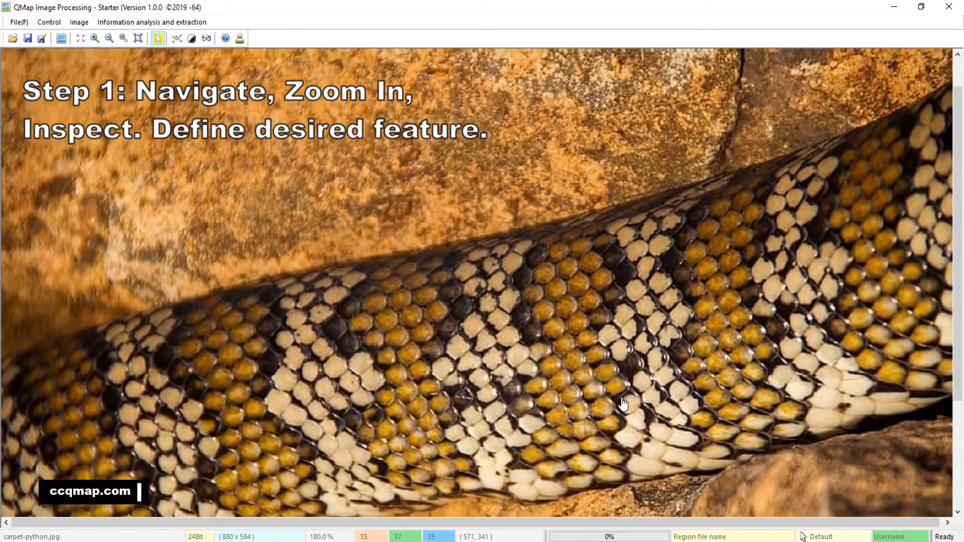
pyautogui.moveTo(622, 401); pyautogui.dragTo(623, 408)
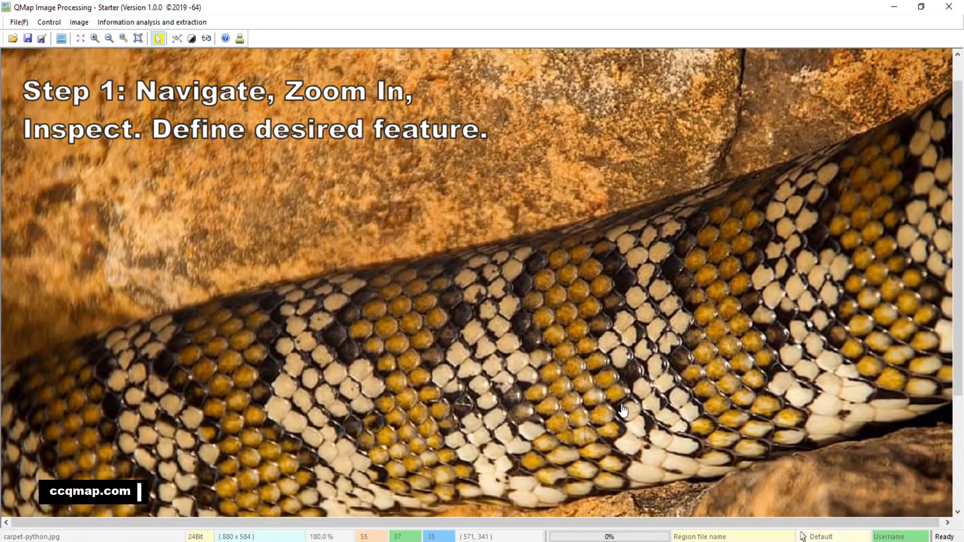
# Step: Magnify the image to 285% and examine the dark areas between the cream and yellow scales
pyautogui.click(94, 39)
pyautogui.click(95, 38)
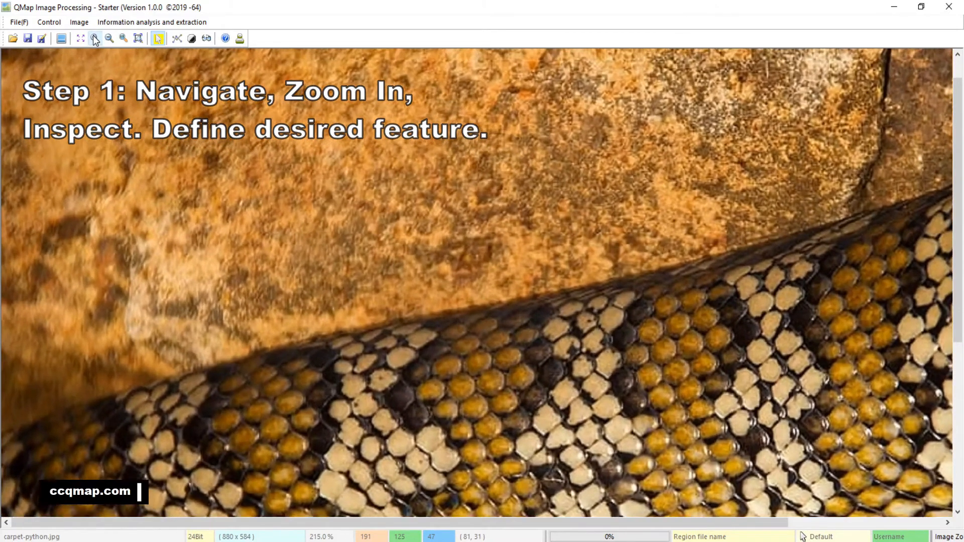
pyautogui.click(95, 38)
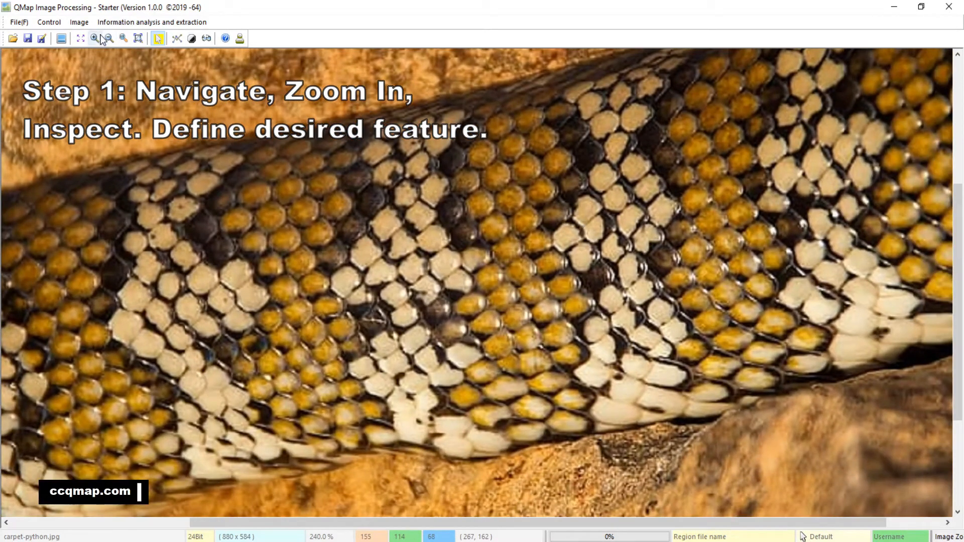
pyautogui.click(100, 38)
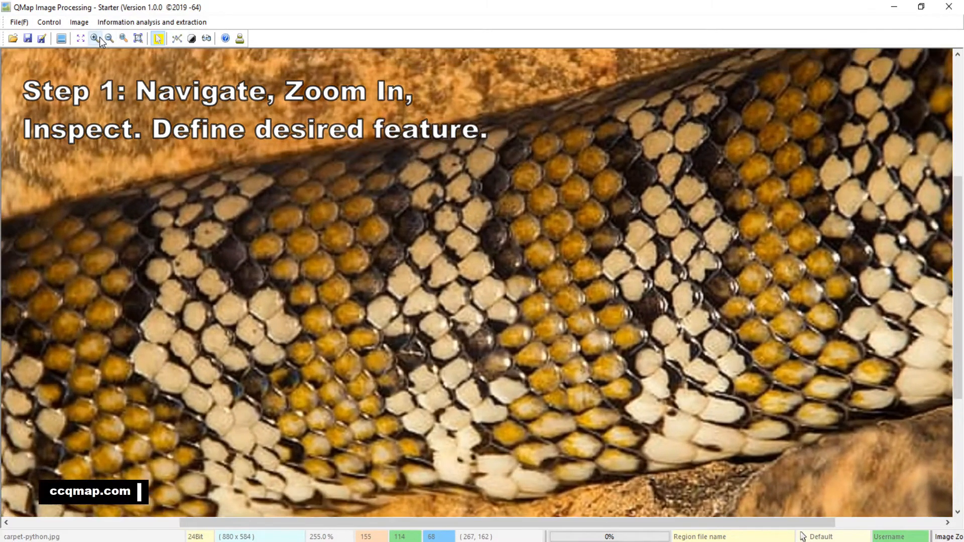
pyautogui.click(99, 38)
pyautogui.click(99, 39)
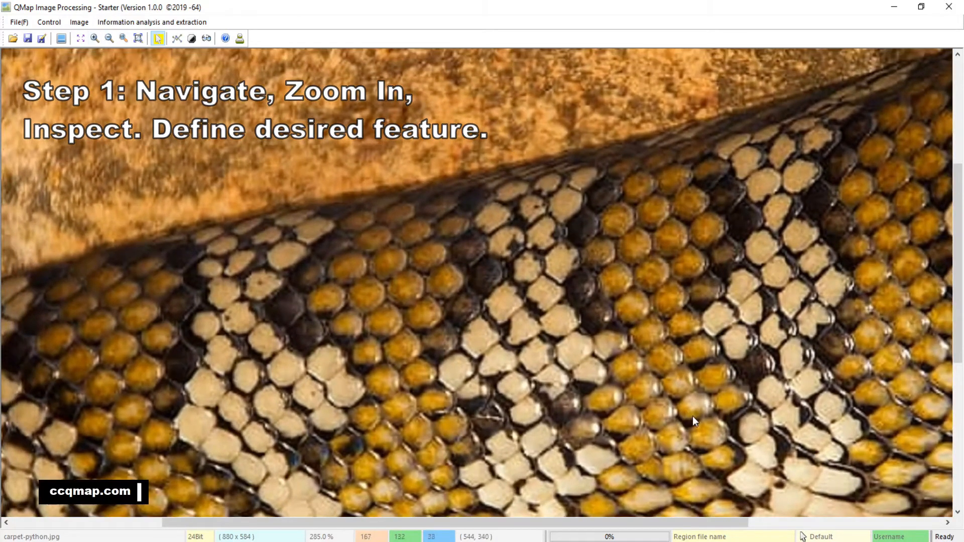
pyautogui.moveTo(504, 424); pyautogui.dragTo(683, 424)
pyautogui.moveTo(683, 424); pyautogui.dragTo(722, 460)
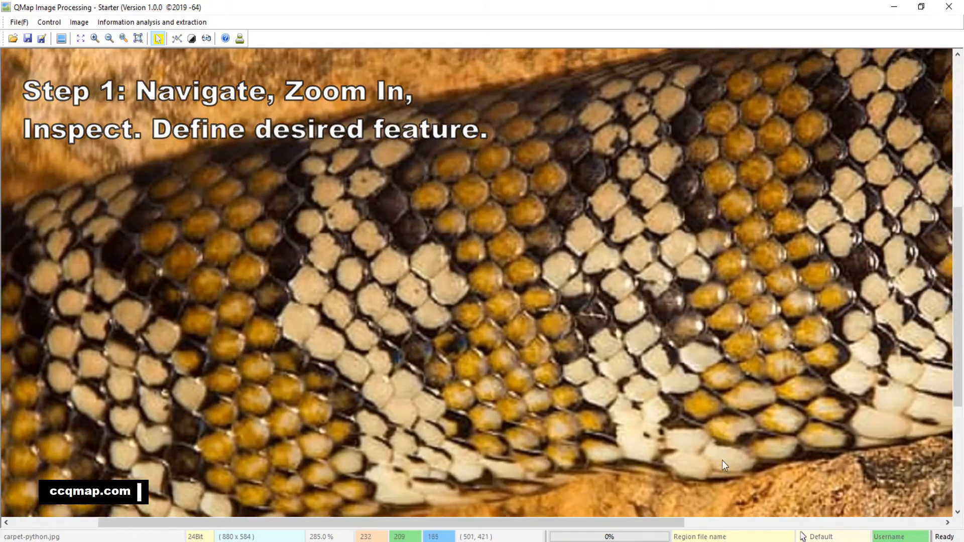
pyautogui.moveTo(628, 328)
pyautogui.mouseDown()
pyautogui.moveTo(658, 325)
pyautogui.moveTo(625, 321)
pyautogui.mouseUp()
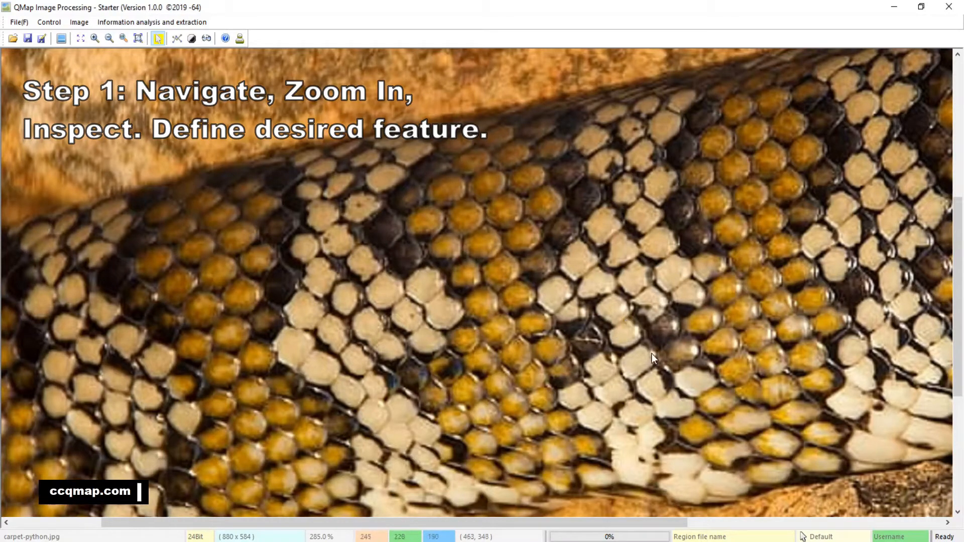
pyautogui.moveTo(699, 295); pyautogui.dragTo(645, 257)
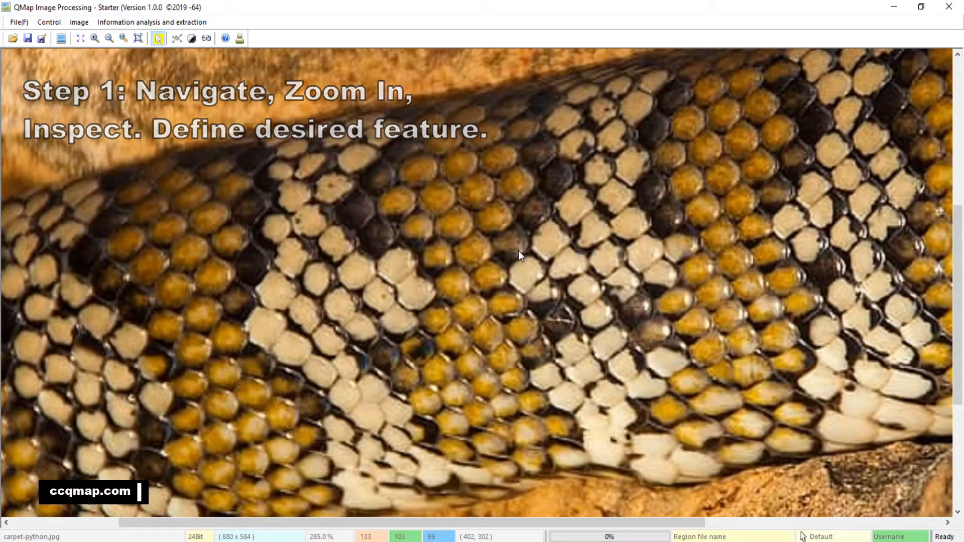
pyautogui.moveTo(519, 251); pyautogui.dragTo(508, 287)
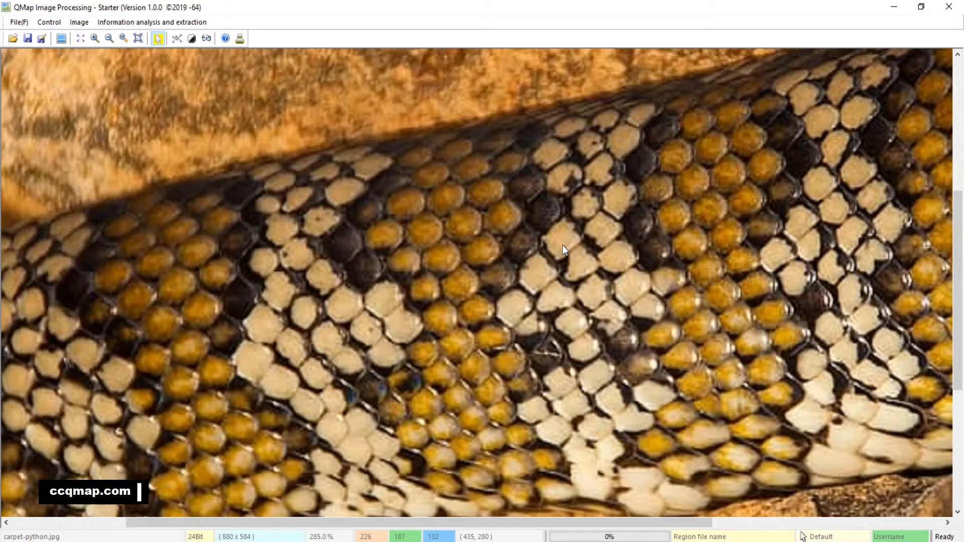
# Step: Magnify the image to 385% and inspect the dark patches around the central cream scale band closely
pyautogui.click(95, 41)
pyautogui.click(95, 40)
pyautogui.click(96, 40)
pyautogui.click(95, 40)
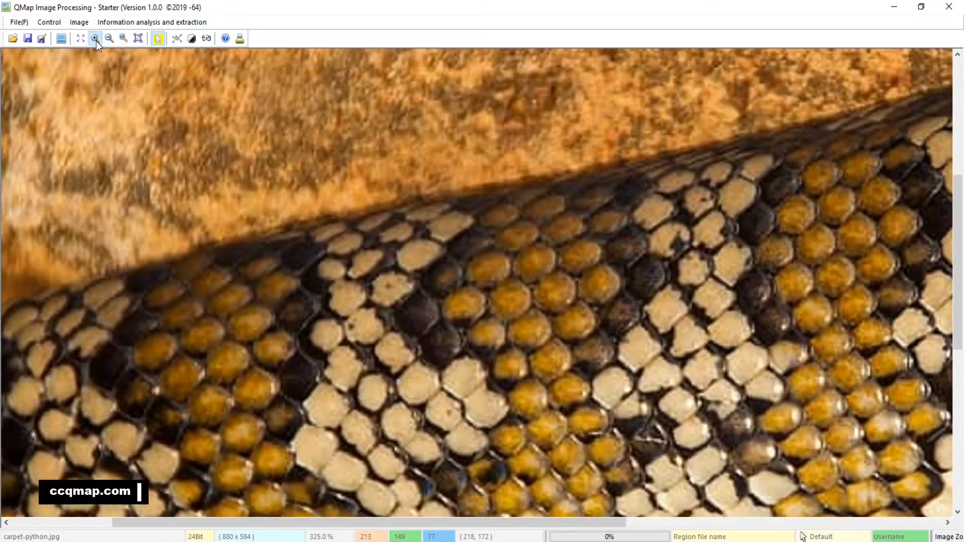
pyautogui.click(95, 40)
pyautogui.click(96, 41)
pyautogui.click(95, 41)
pyautogui.click(96, 41)
pyautogui.click(95, 41)
pyautogui.moveTo(788, 401); pyautogui.dragTo(577, 270)
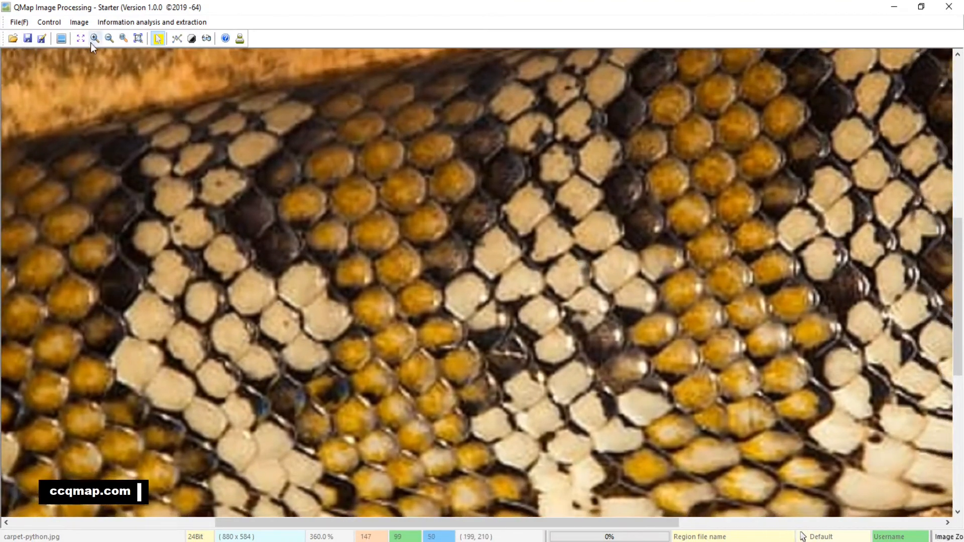
pyautogui.click(94, 38)
pyautogui.click(95, 38)
pyautogui.click(95, 38)
pyautogui.moveTo(504, 274); pyautogui.dragTo(426, 259)
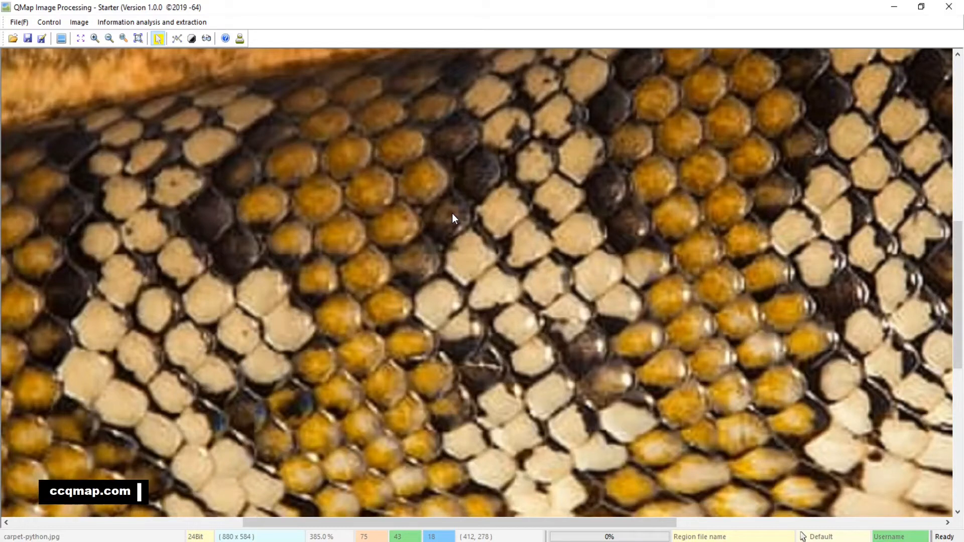
pyautogui.moveTo(453, 214); pyautogui.dragTo(466, 235)
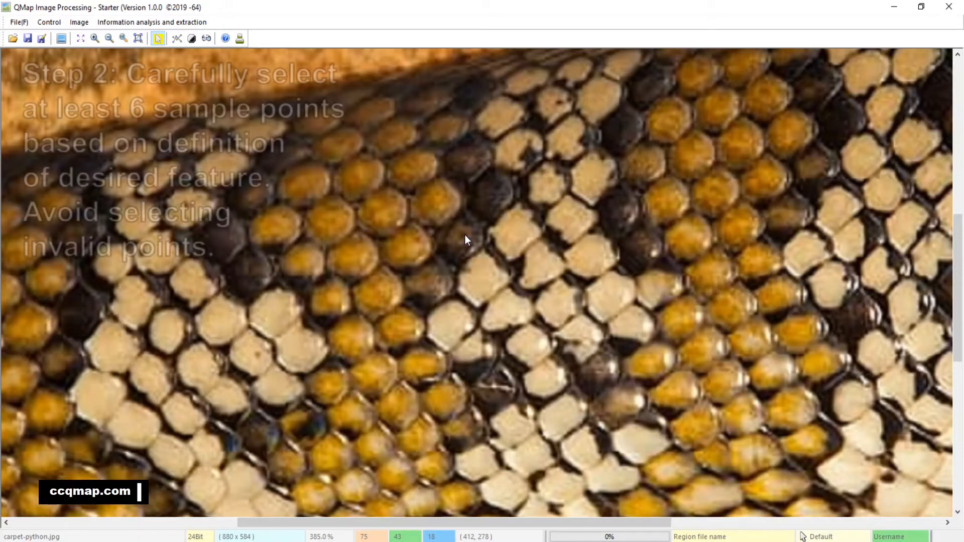
# Step: Open Linear analysis and extraction and place eight sample points on dark areas flanking the central block of yellow scales
pyautogui.click(176, 38)
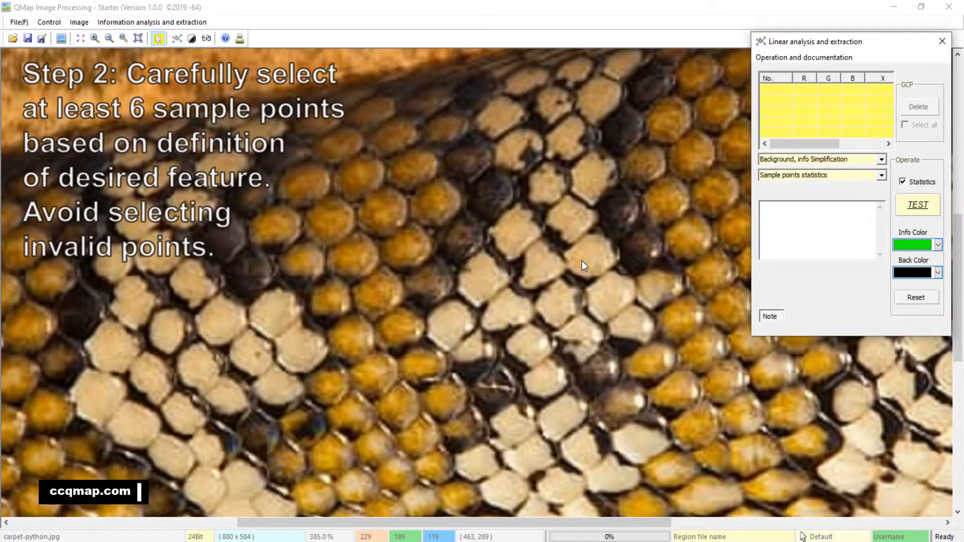
pyautogui.moveTo(582, 261); pyautogui.dragTo(551, 307)
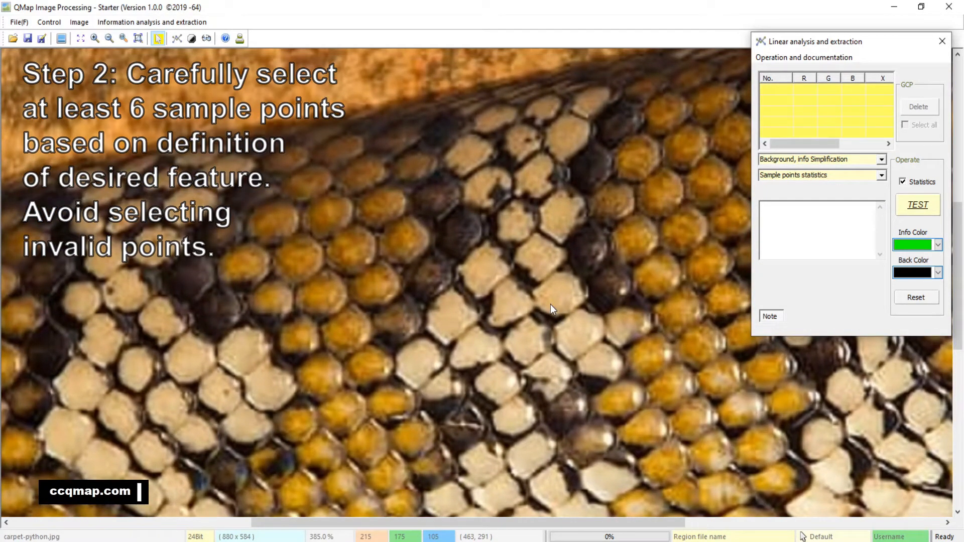
pyautogui.click(470, 222)
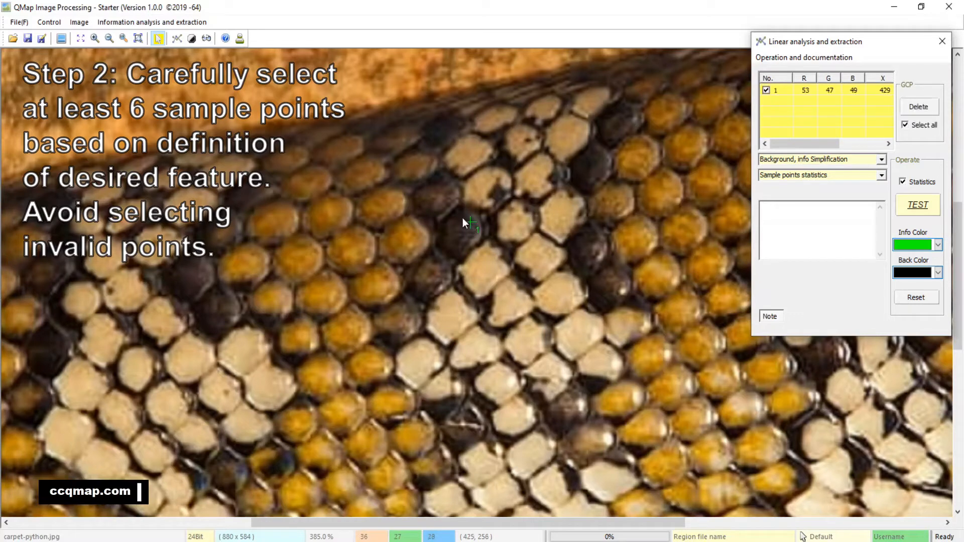
pyautogui.click(458, 214)
pyautogui.click(432, 215)
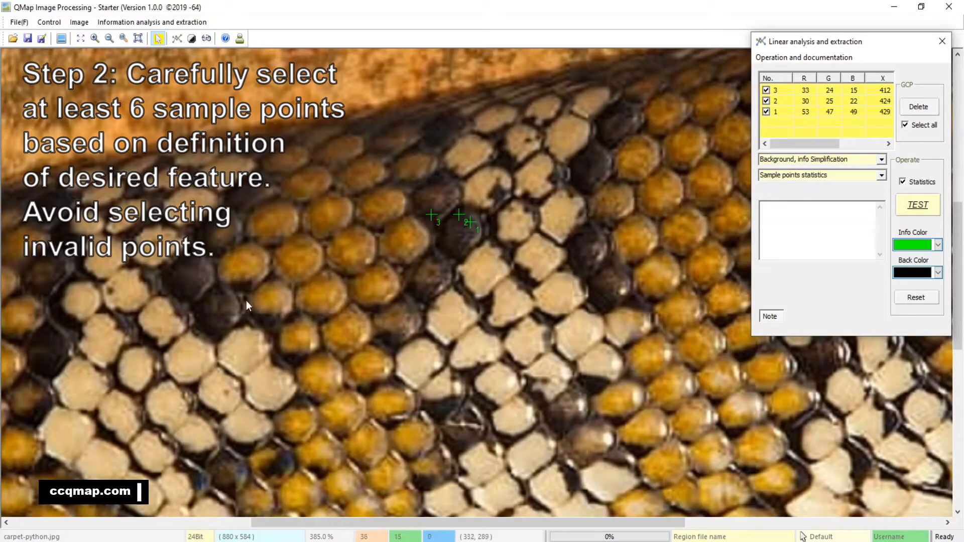
pyautogui.click(211, 327)
pyautogui.click(425, 298)
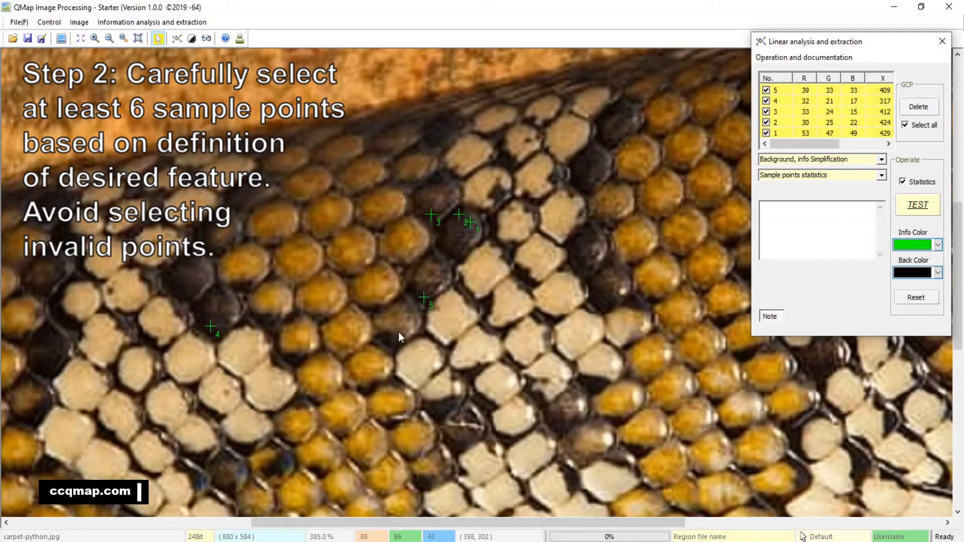
pyautogui.click(387, 340)
pyautogui.click(179, 291)
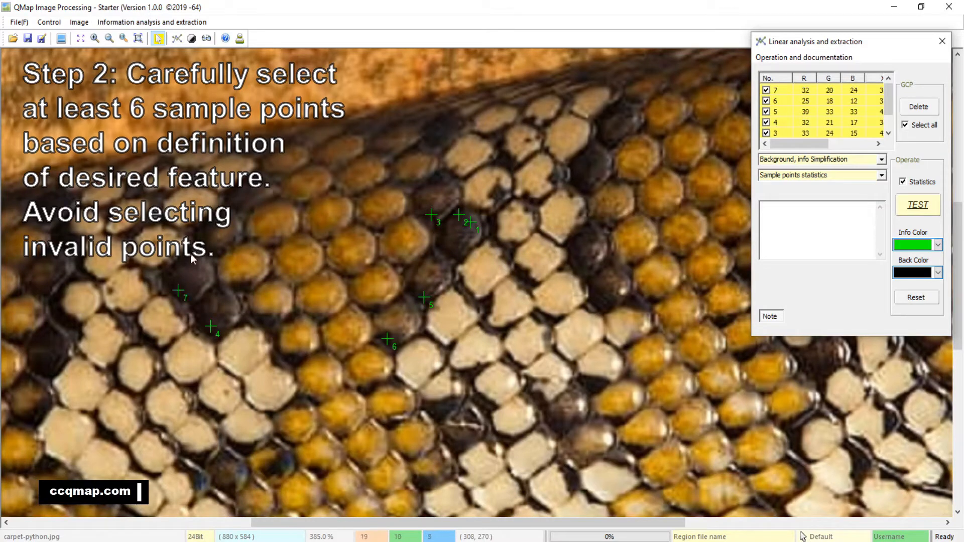
pyautogui.click(186, 256)
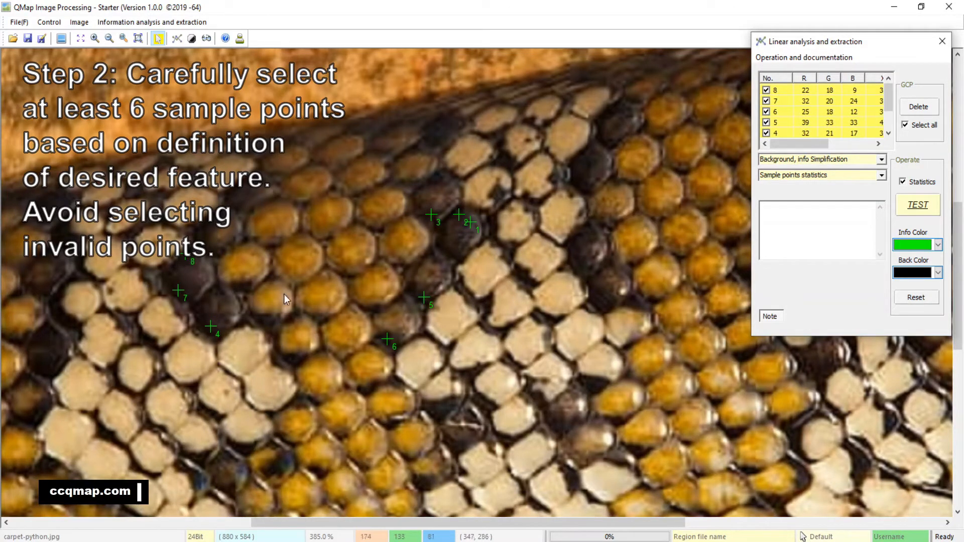
# Step: Enlarge the image to 405% and add two sample points in the dark gaps along the central cream band's right edge
pyautogui.scroll(-1, 284, 294)
pyautogui.moveTo(327, 302); pyautogui.dragTo(327, 327)
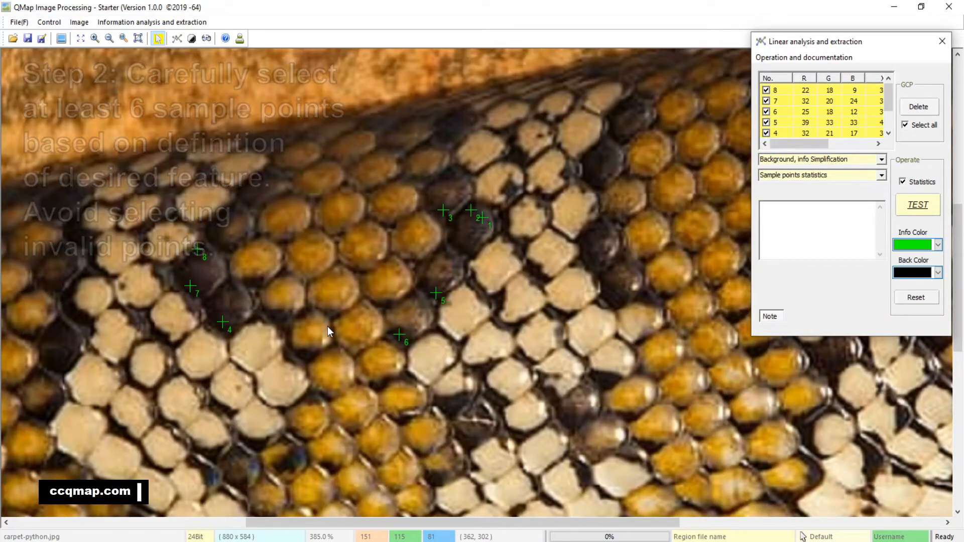
pyautogui.moveTo(295, 400); pyautogui.dragTo(224, 398)
pyautogui.moveTo(662, 372); pyautogui.dragTo(434, 445)
pyautogui.moveTo(487, 426); pyautogui.dragTo(466, 330)
pyautogui.click(95, 39)
pyautogui.click(95, 38)
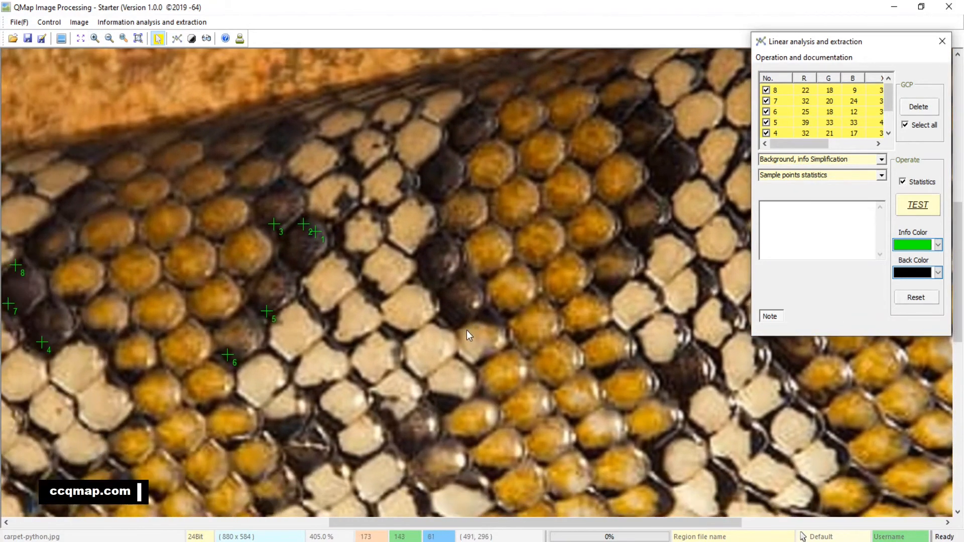
pyautogui.click(426, 171)
pyautogui.click(426, 259)
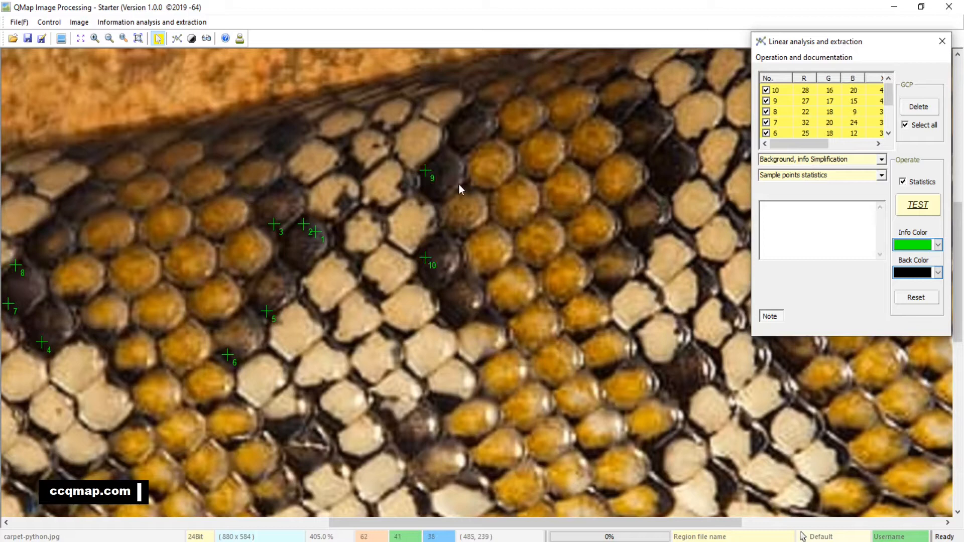
# Step: Add four sample points on the dark areas beside the next cream band, around X 562–576 and Y 209–259
pyautogui.click(665, 170)
pyautogui.click(675, 152)
pyautogui.click(651, 107)
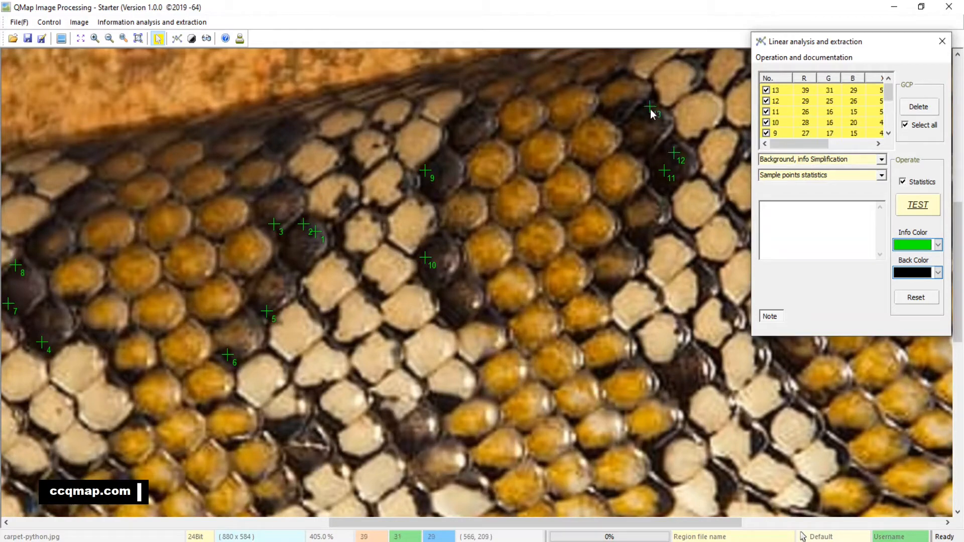
pyautogui.click(643, 238)
# Step: Add one more sample point on the dark patch below the central band's existing points, at about X 485, Y 290
pyautogui.moveTo(331, 366); pyautogui.dragTo(545, 305)
pyautogui.moveTo(530, 345); pyautogui.dragTo(504, 370)
pyautogui.moveTo(564, 383); pyautogui.dragTo(530, 390)
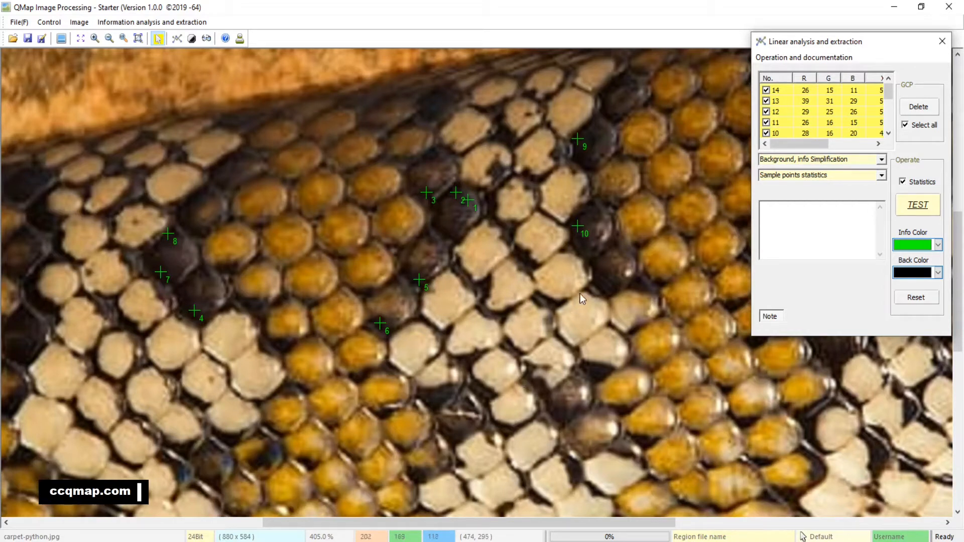
pyautogui.click(606, 284)
pyautogui.moveTo(600, 396); pyautogui.dragTo(593, 399)
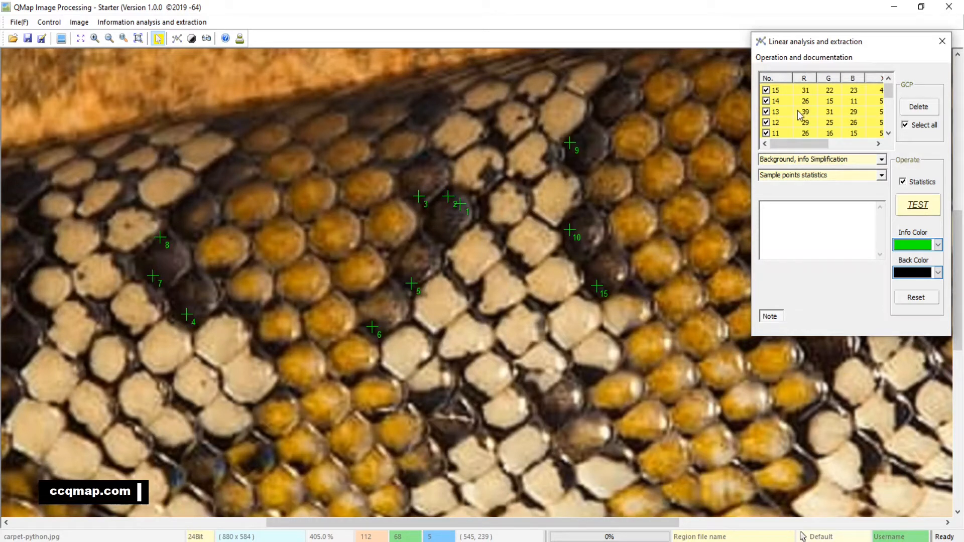
# Step: Review the RGB values, X and Y coordinates and notes of the collected sample points
pyautogui.moveTo(804, 146); pyautogui.dragTo(809, 148)
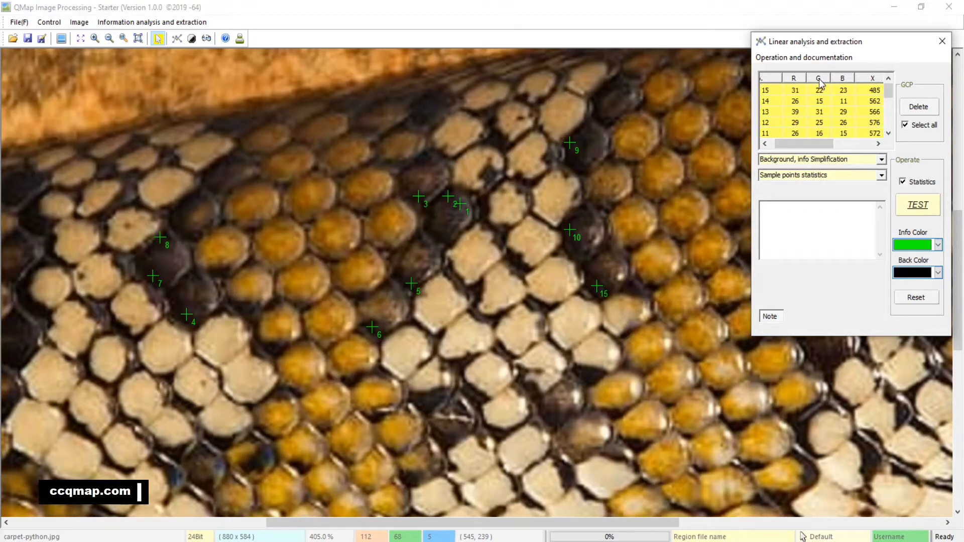
pyautogui.moveTo(826, 145); pyautogui.dragTo(865, 144)
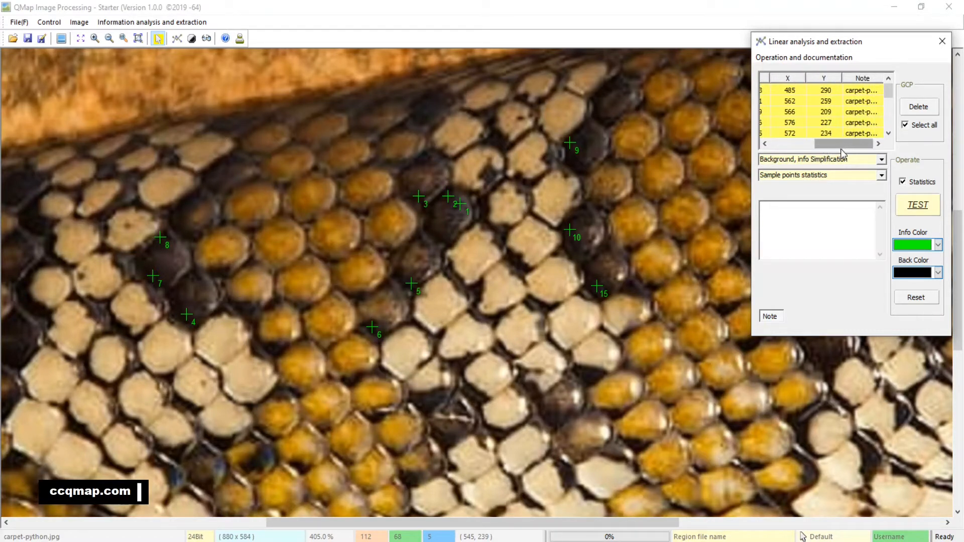
pyautogui.moveTo(839, 149); pyautogui.dragTo(796, 146)
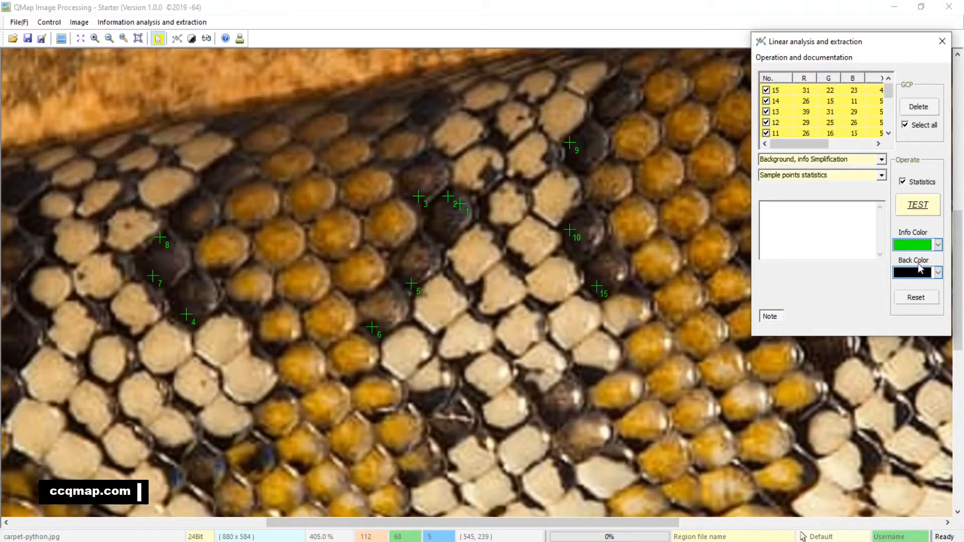
pyautogui.click(939, 245)
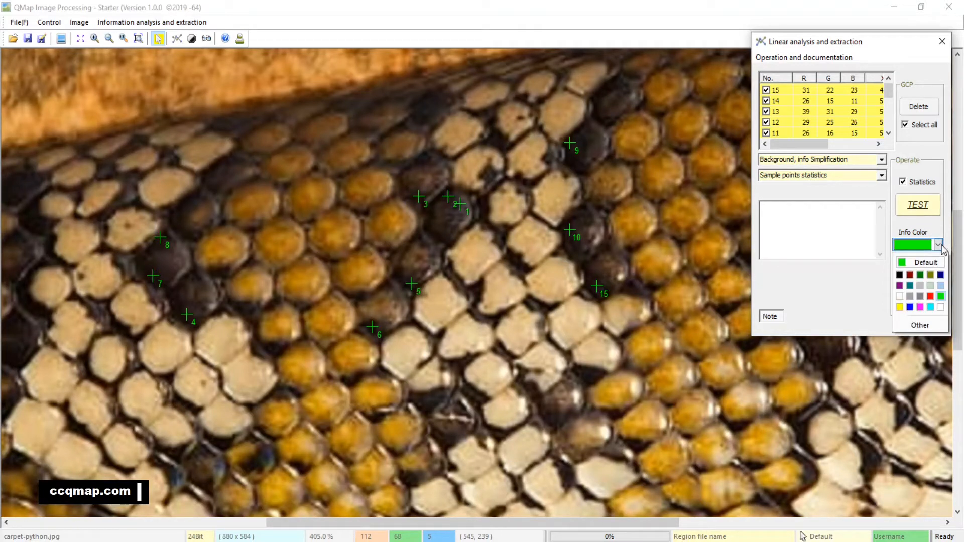
pyautogui.click(939, 245)
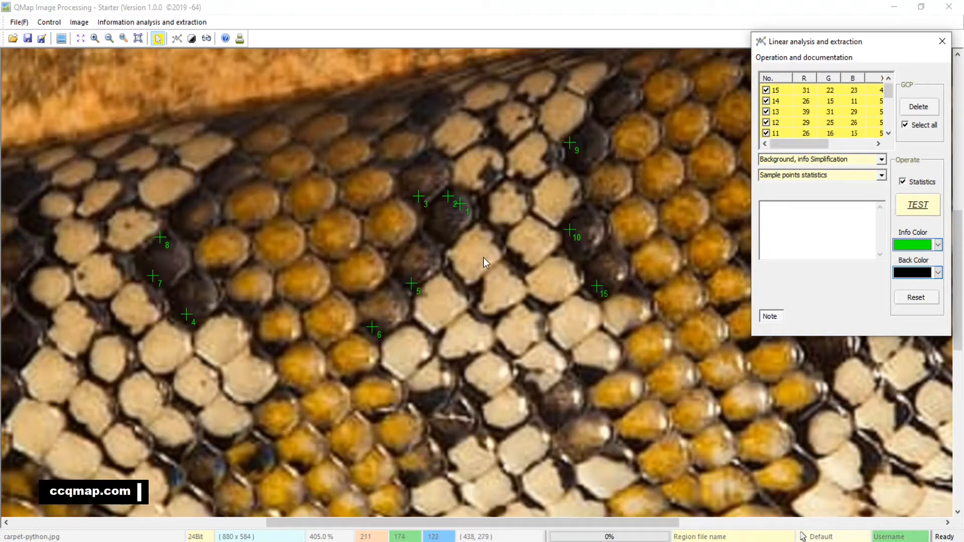
# Step: Add two sample points on cream scales of the central band and deselect both, keeping all other points selected
pyautogui.click(447, 302)
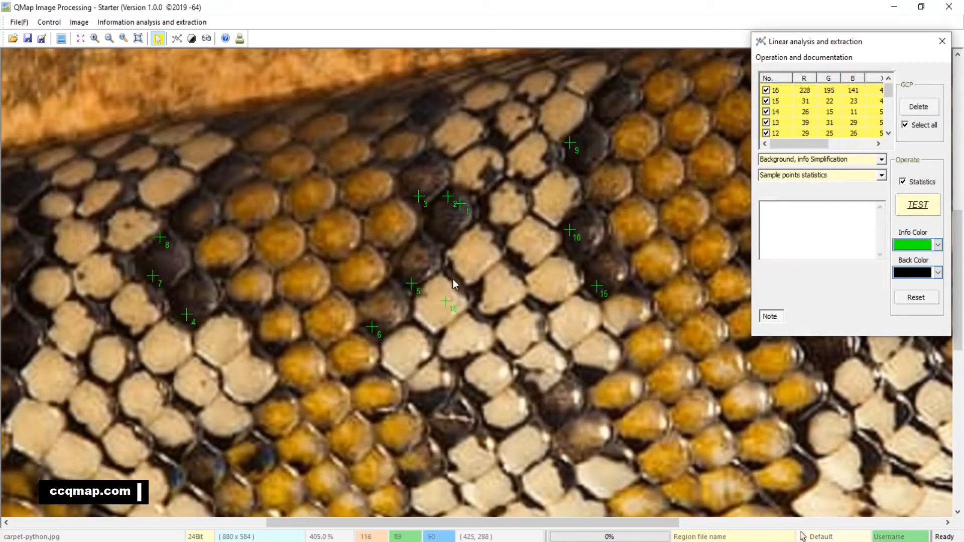
pyautogui.click(469, 259)
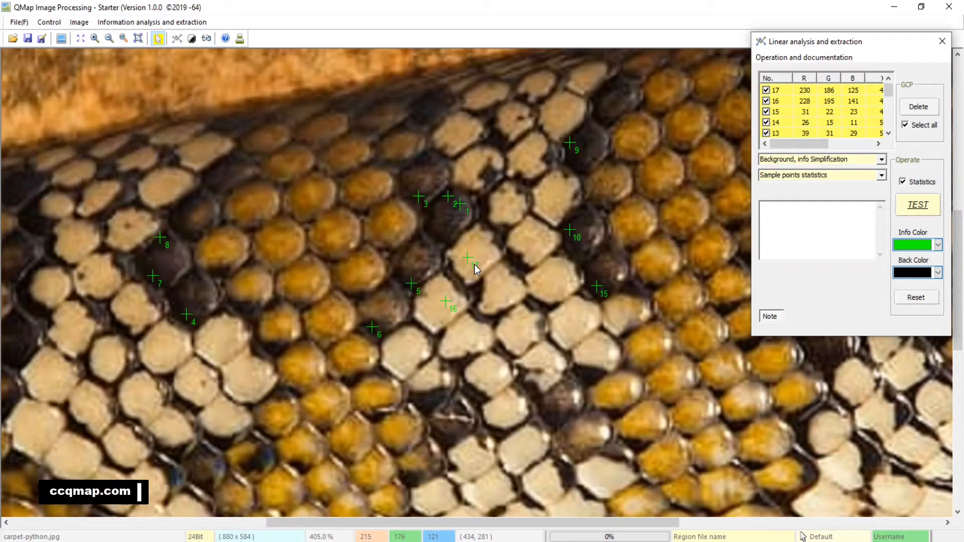
pyautogui.click(905, 125)
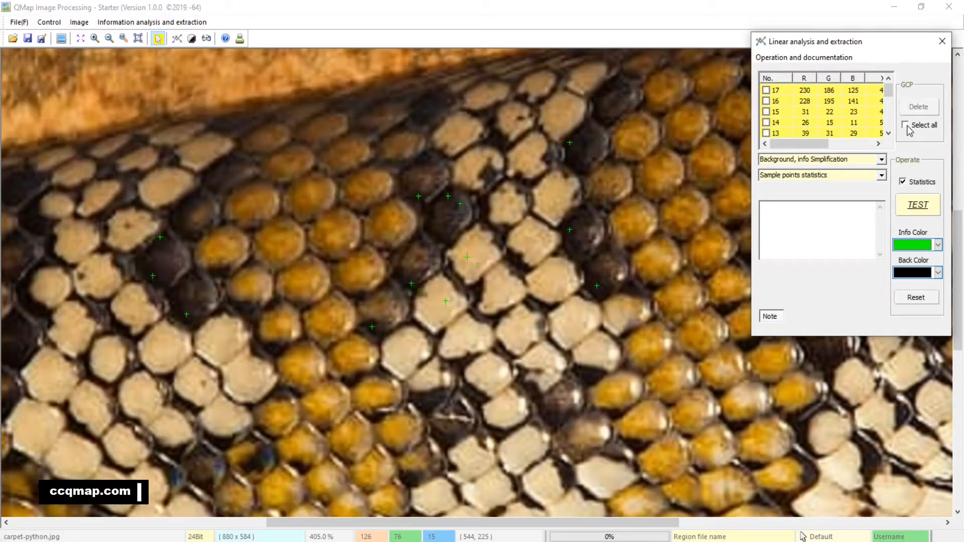
pyautogui.click(767, 101)
pyautogui.click(906, 126)
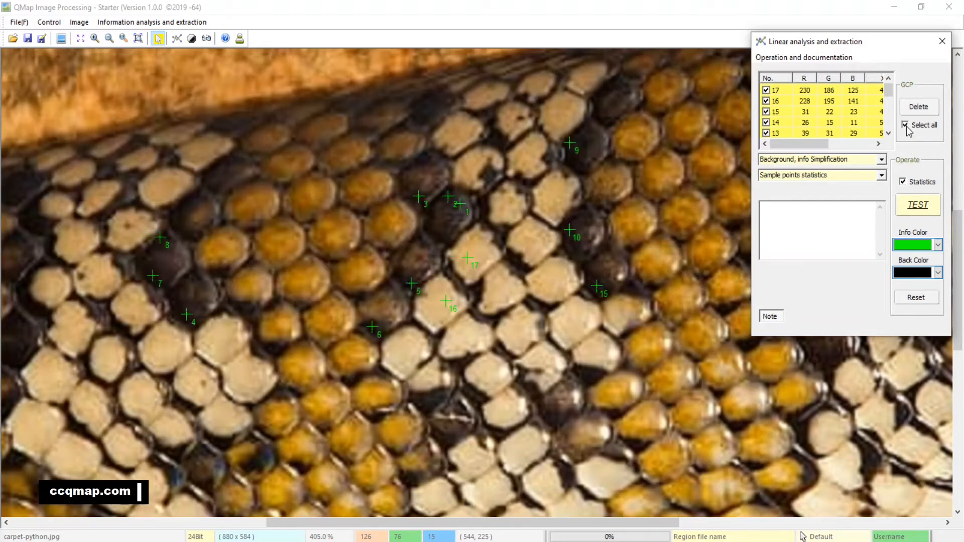
pyautogui.click(767, 102)
pyautogui.click(767, 90)
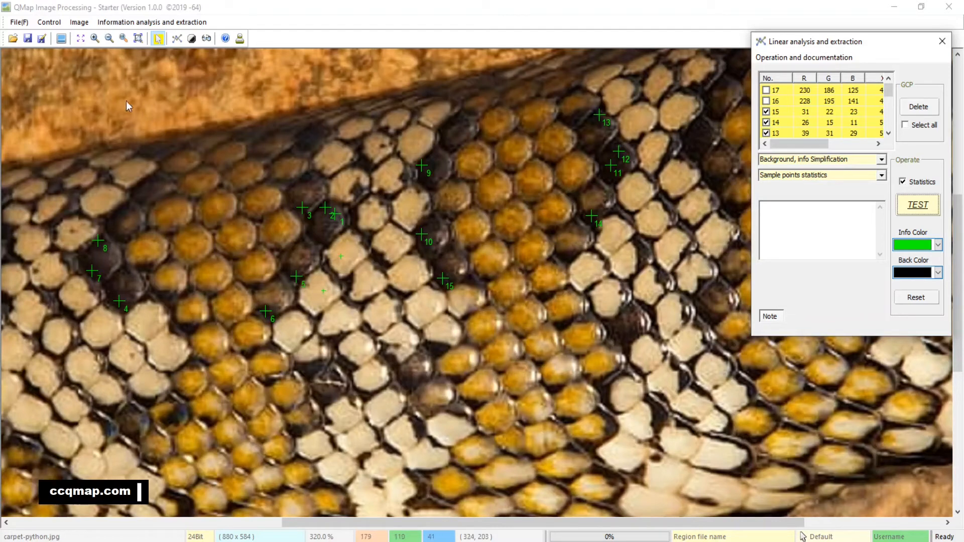
# Step: Test the dark-area extraction with statistics on the full image at 100%, using the selected sample points
pyautogui.click(109, 38)
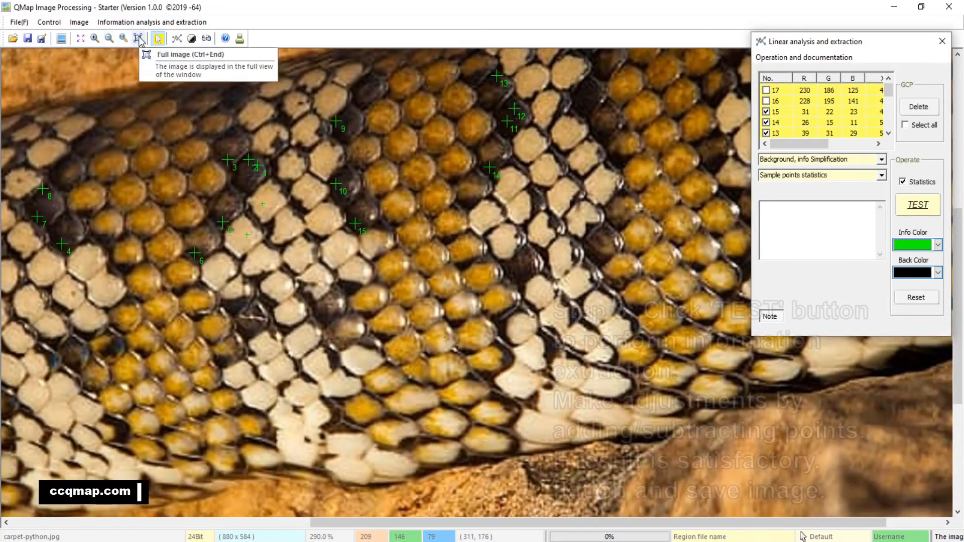
pyautogui.click(138, 38)
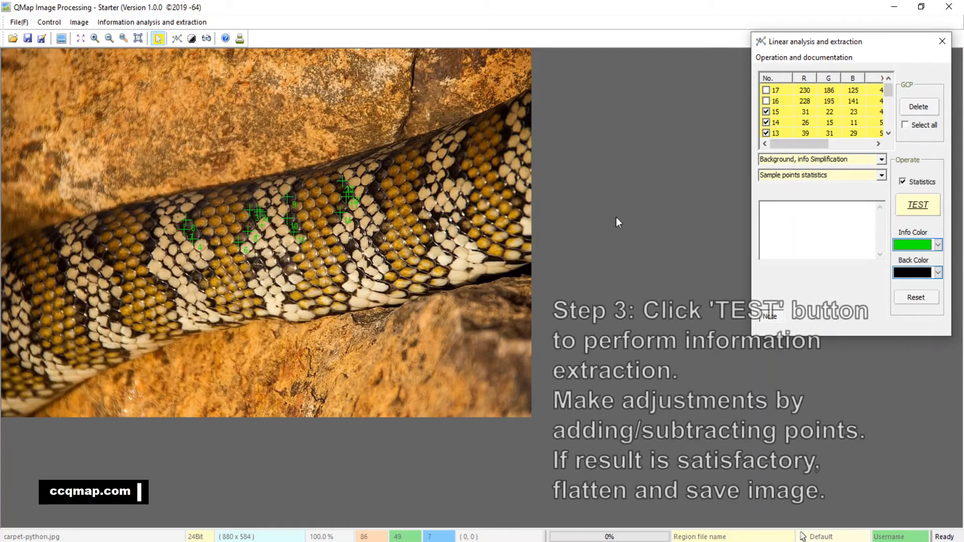
pyautogui.click(917, 213)
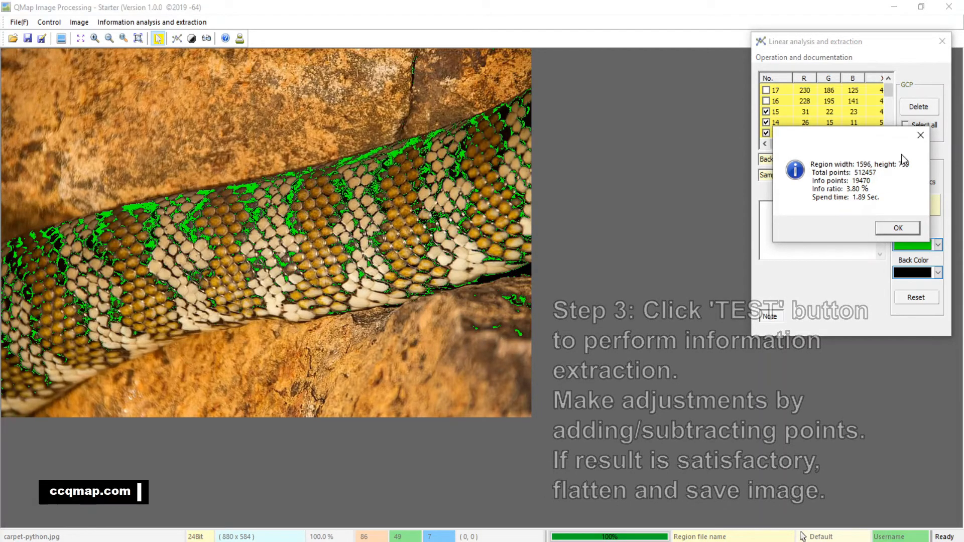
pyautogui.click(921, 136)
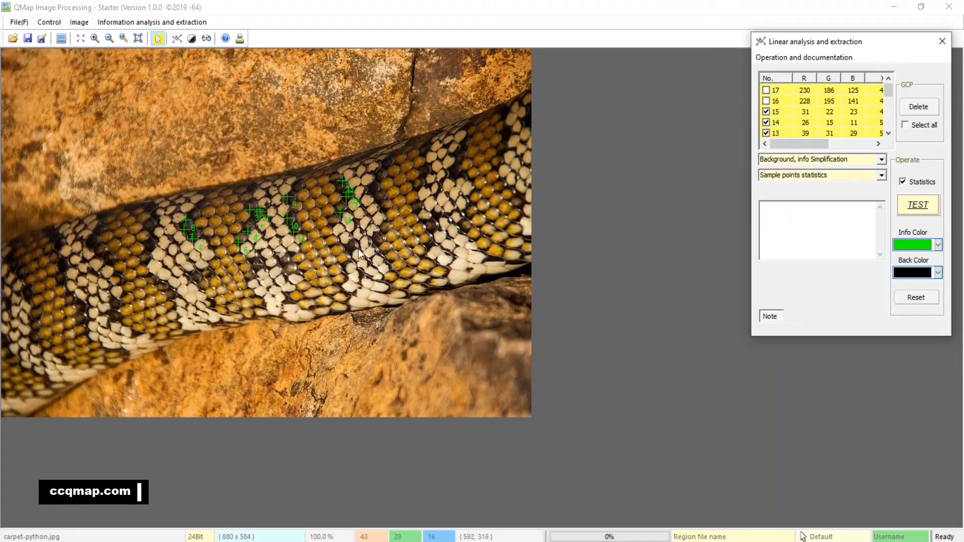
# Step: Enlarge the image to 160% and run the extraction test on the snake's body twice to examine the coverage
pyautogui.click(99, 41)
pyautogui.click(98, 40)
pyautogui.click(98, 41)
pyautogui.click(99, 41)
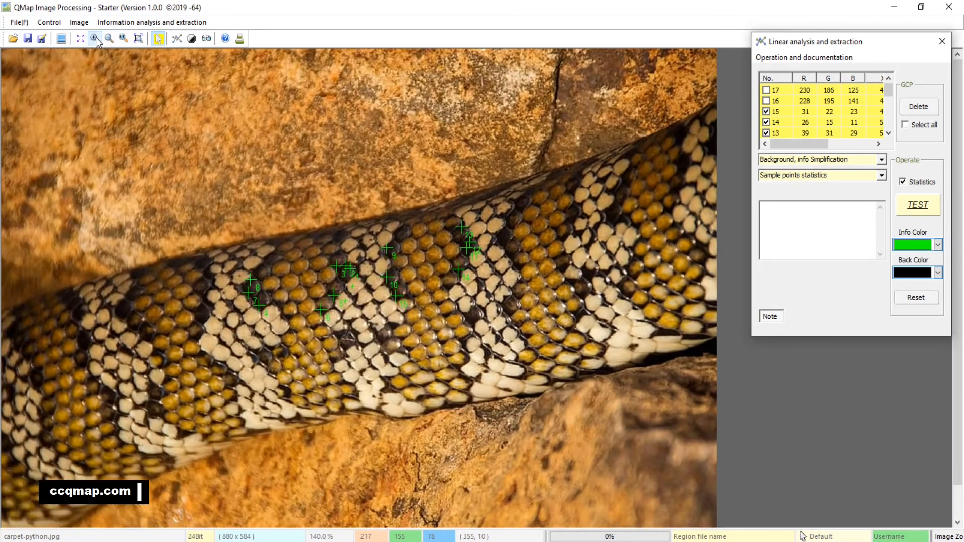
pyautogui.click(98, 41)
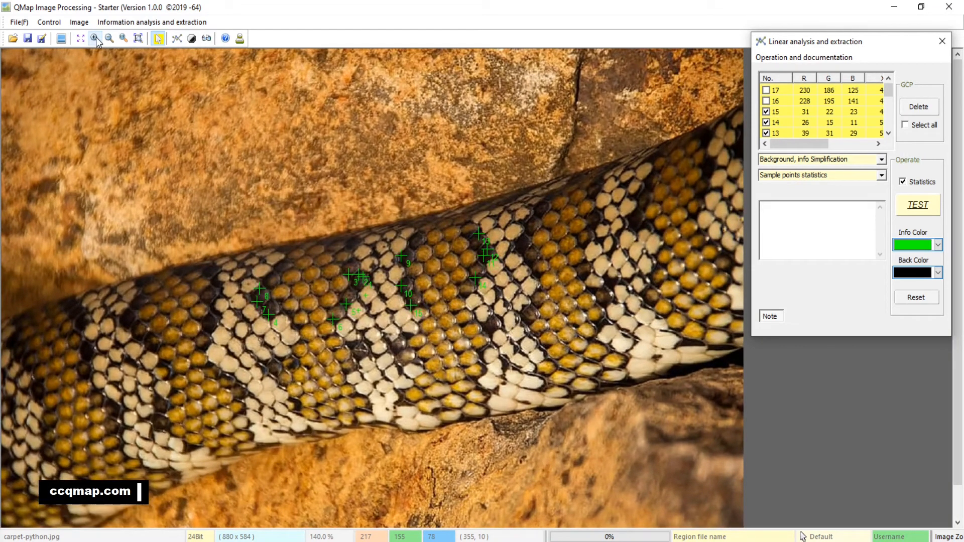
pyautogui.scroll(-1, 537, 256)
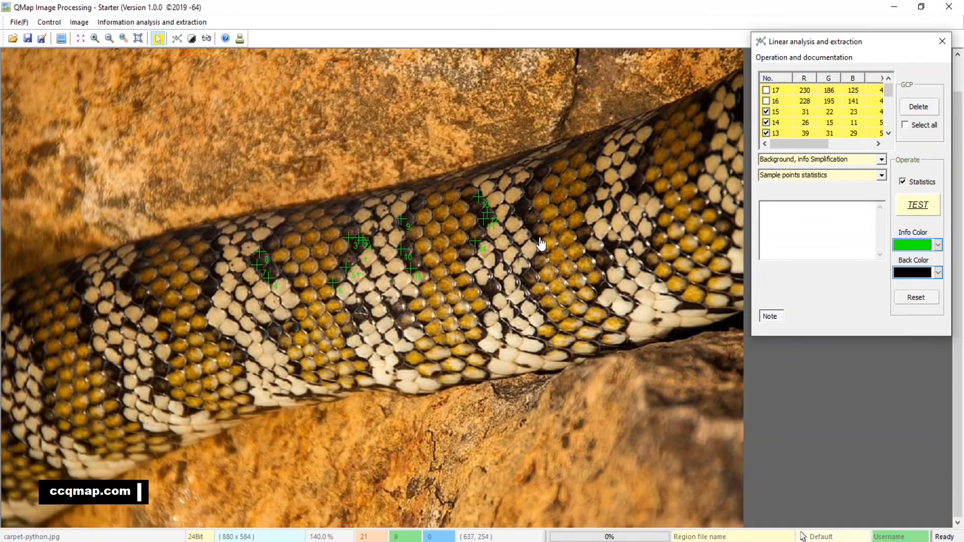
pyautogui.click(95, 41)
pyautogui.click(95, 40)
pyautogui.click(95, 41)
pyautogui.click(95, 41)
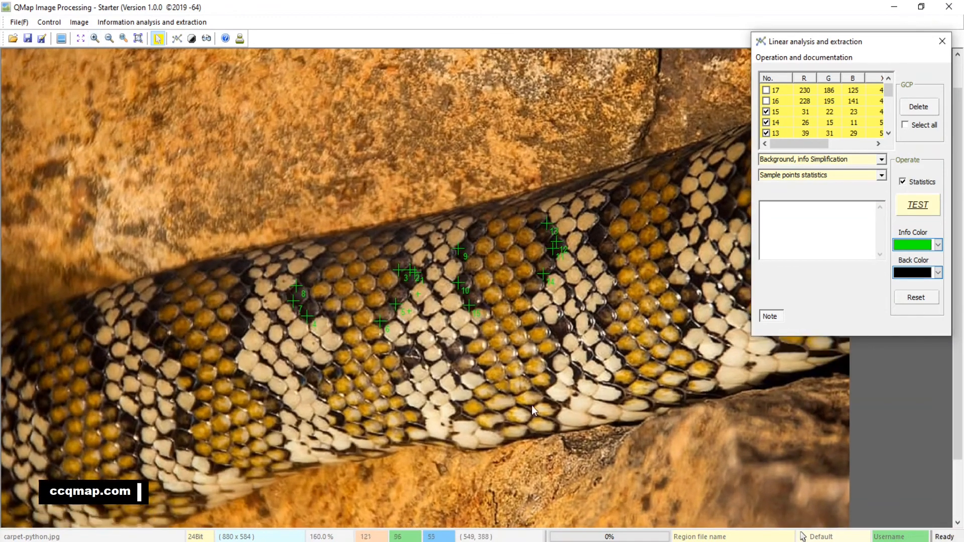
pyautogui.scroll(-2, 532, 405)
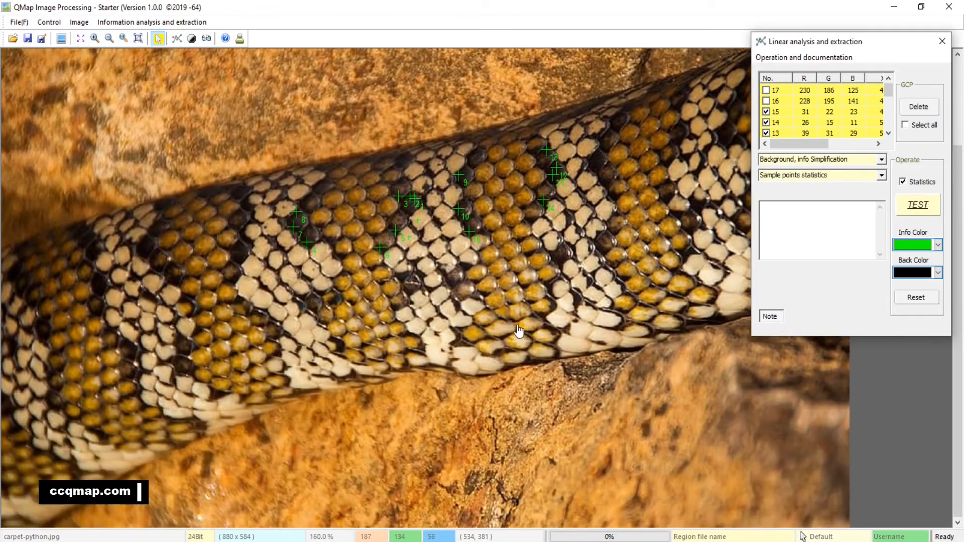
pyautogui.click(922, 211)
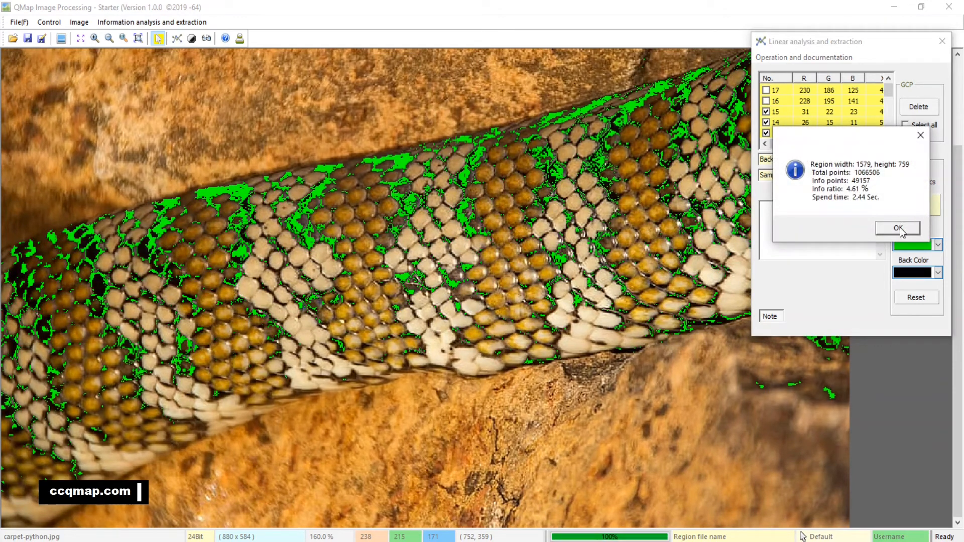
pyautogui.click(898, 228)
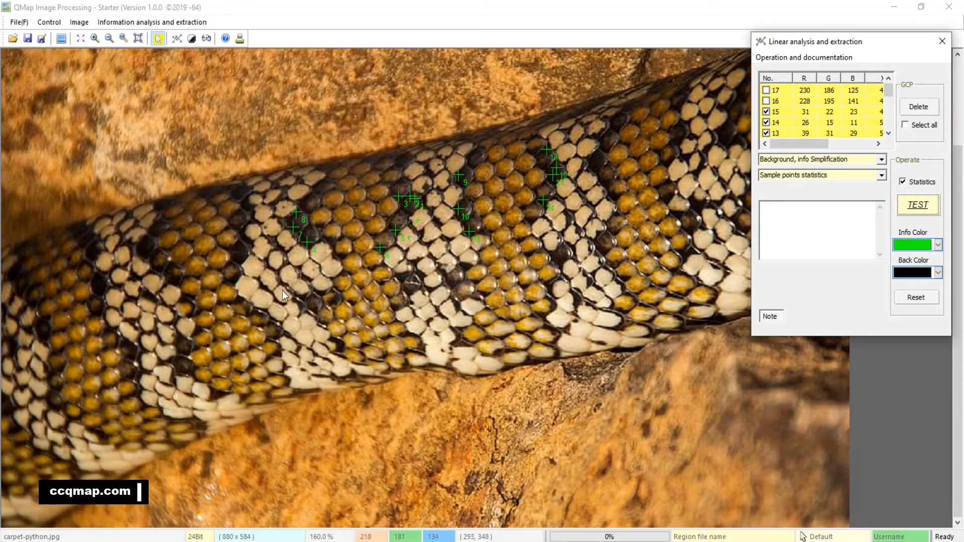
pyautogui.click(915, 205)
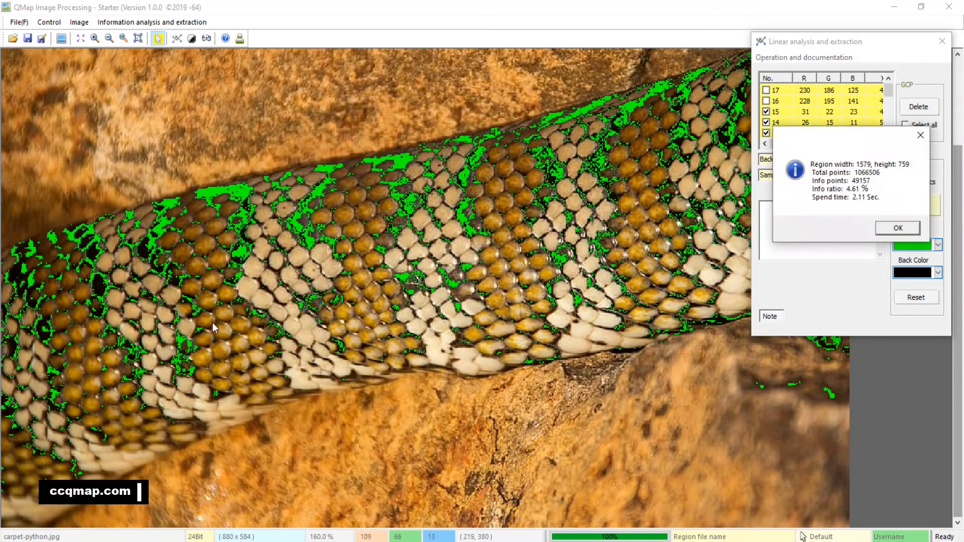
pyautogui.click(894, 230)
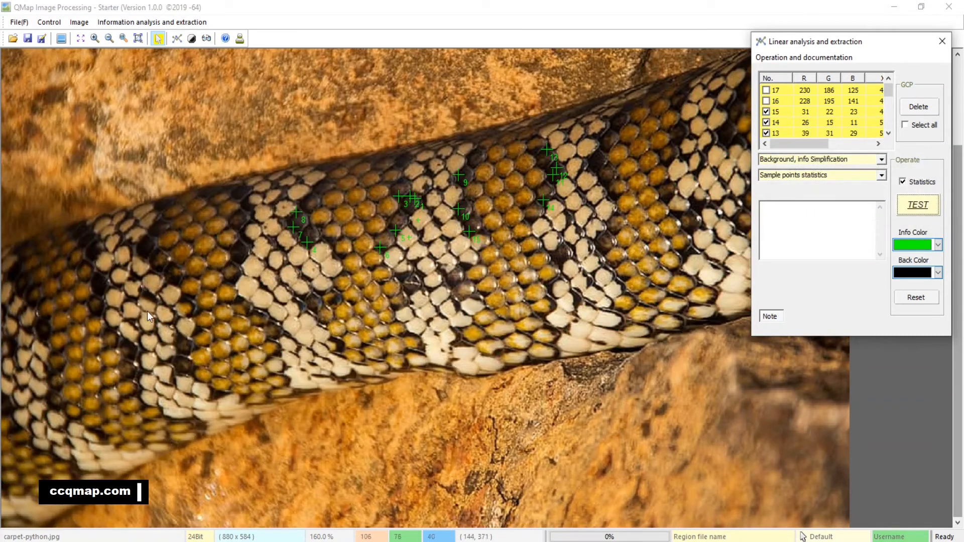
# Step: Add three sample points in the dark gaps around the upper end of the second cream band from the left
pyautogui.click(146, 252)
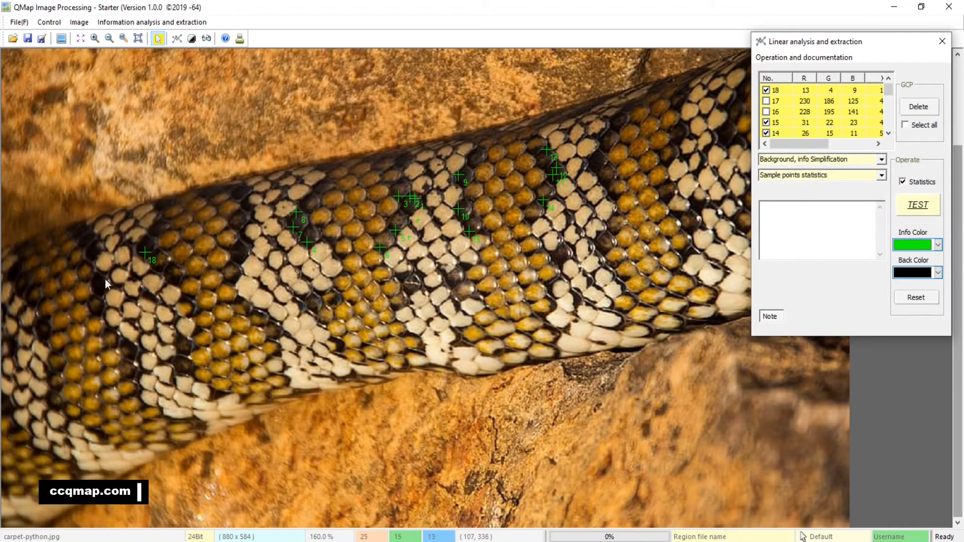
pyautogui.click(99, 292)
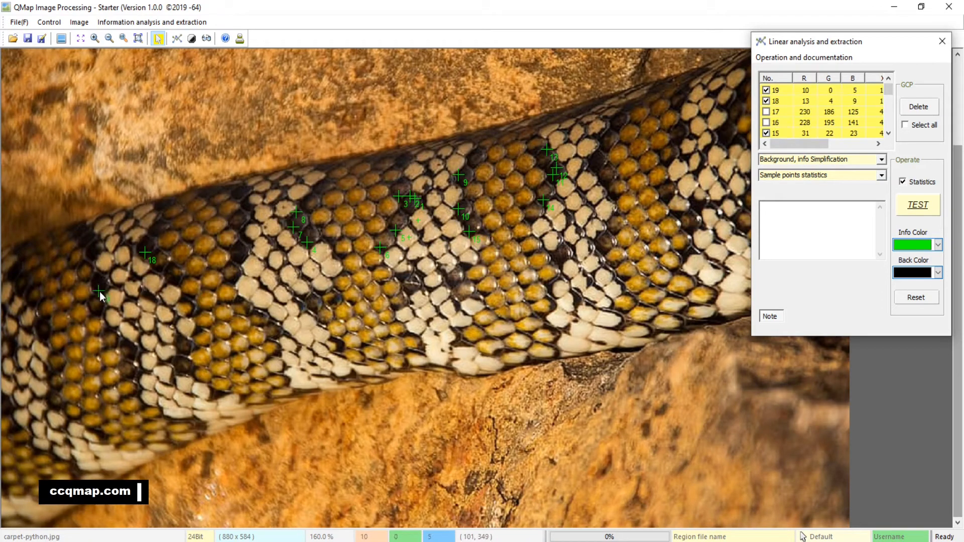
pyautogui.click(91, 255)
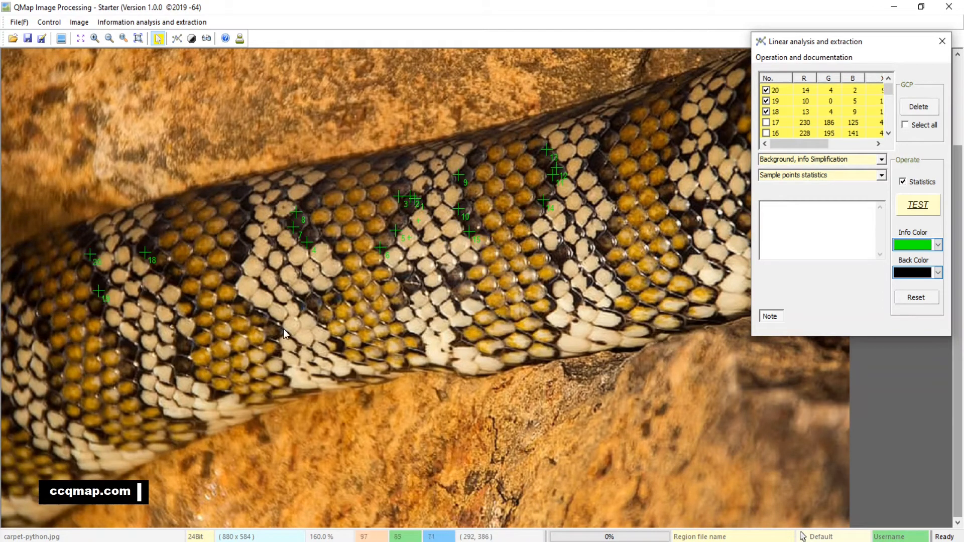
# Step: Test the extraction at 160% with the three added dark points and check which dark areas are covered
pyautogui.click(930, 209)
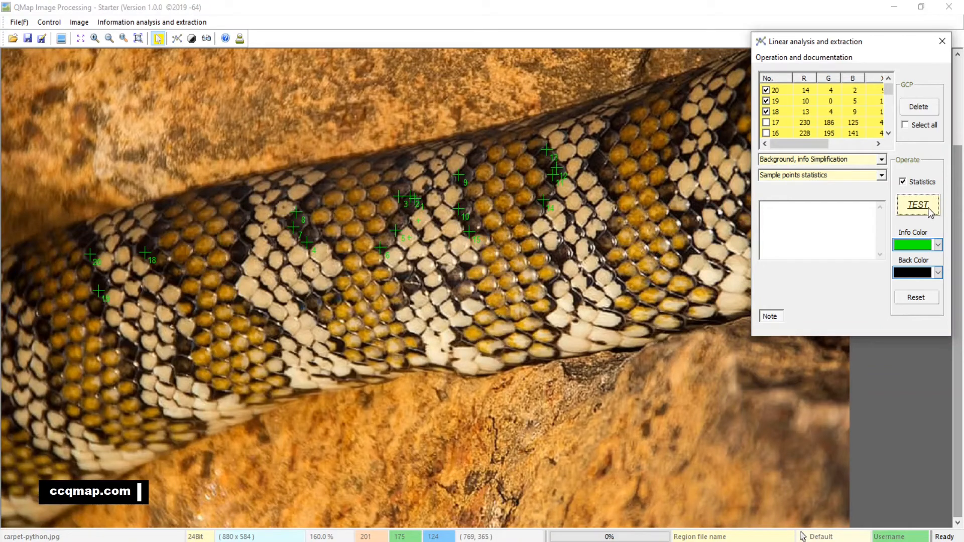
pyautogui.click(929, 207)
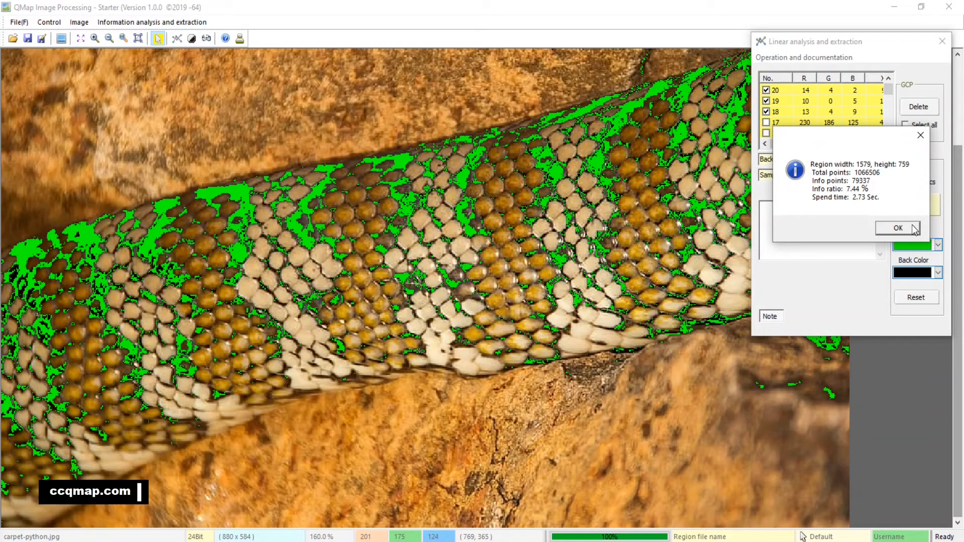
pyautogui.click(915, 229)
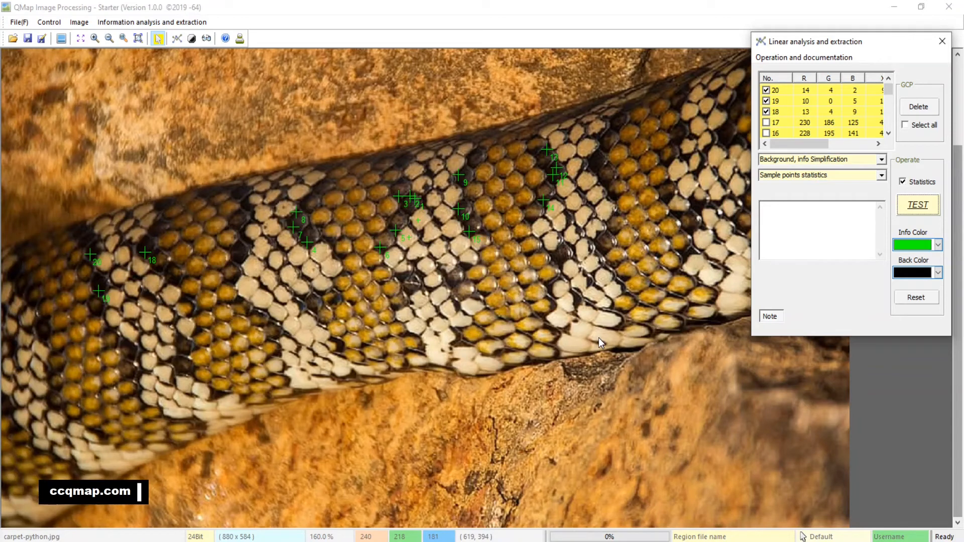
pyautogui.click(926, 210)
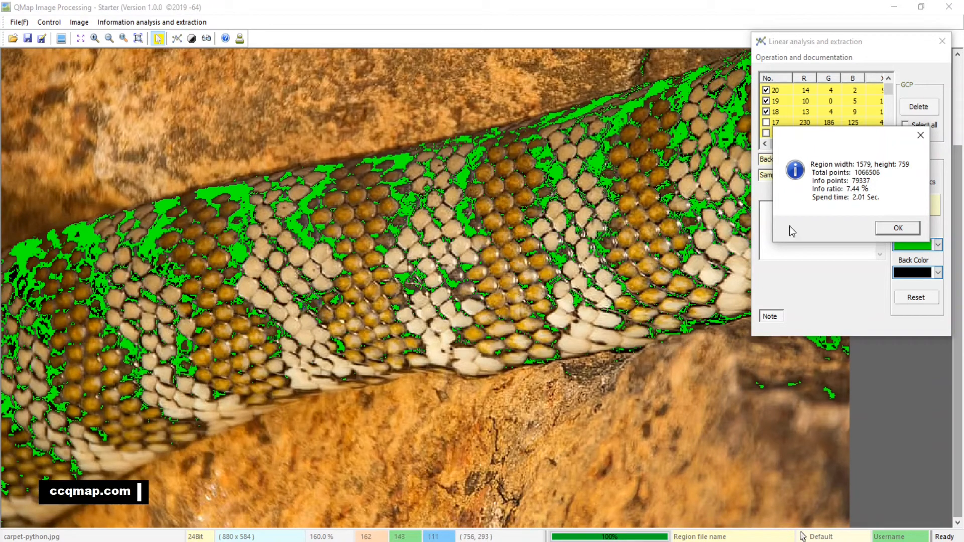
pyautogui.press('Return')
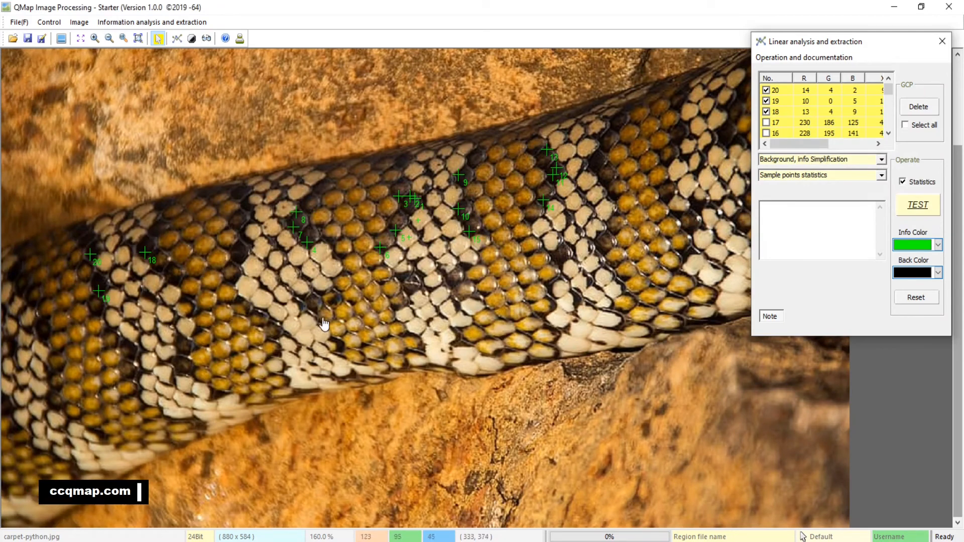
# Step: Enlarge the image to 185% and test the extraction to look for dark patches missed at the snake's left end
pyautogui.click(95, 39)
pyautogui.click(95, 39)
pyautogui.click(96, 39)
pyautogui.click(95, 39)
pyautogui.click(96, 39)
pyautogui.scroll(-3, 255, 455)
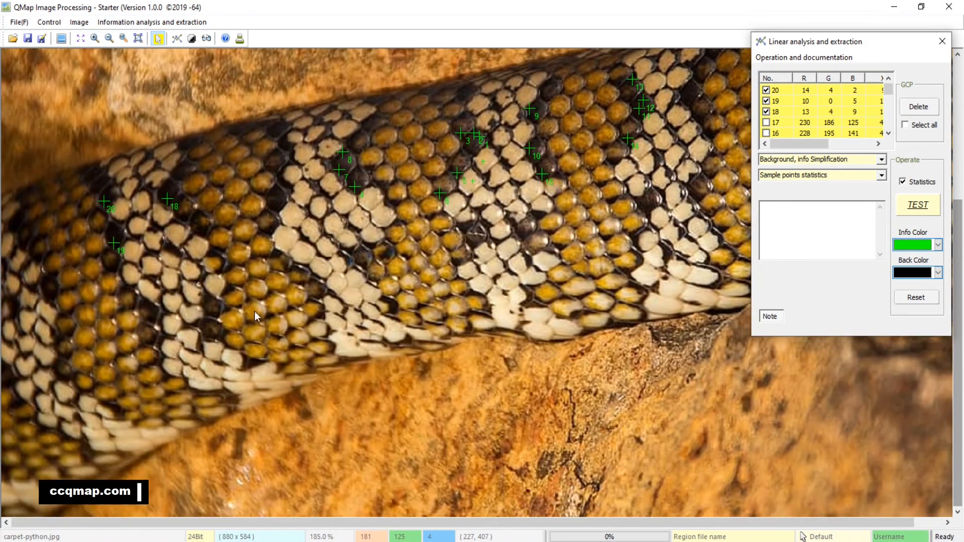
pyautogui.click(925, 211)
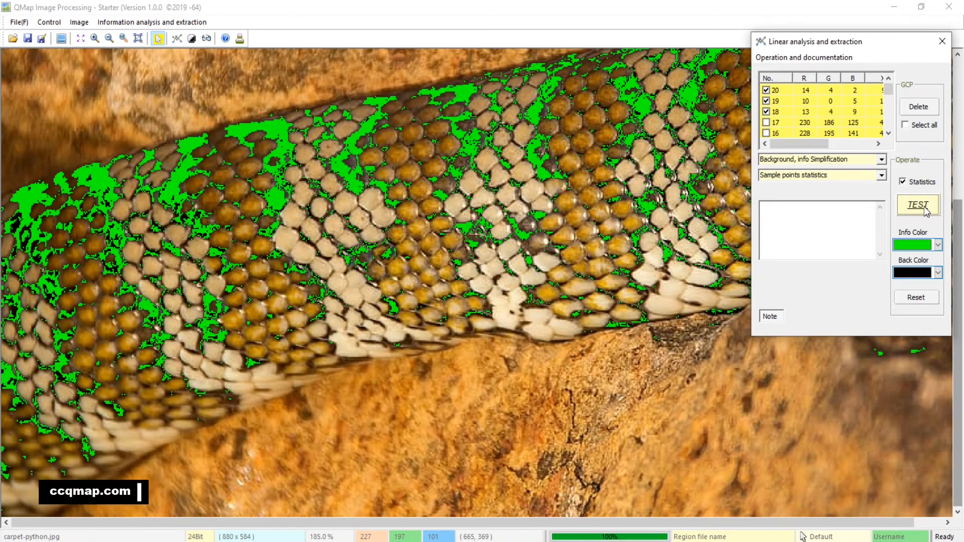
pyautogui.click(901, 228)
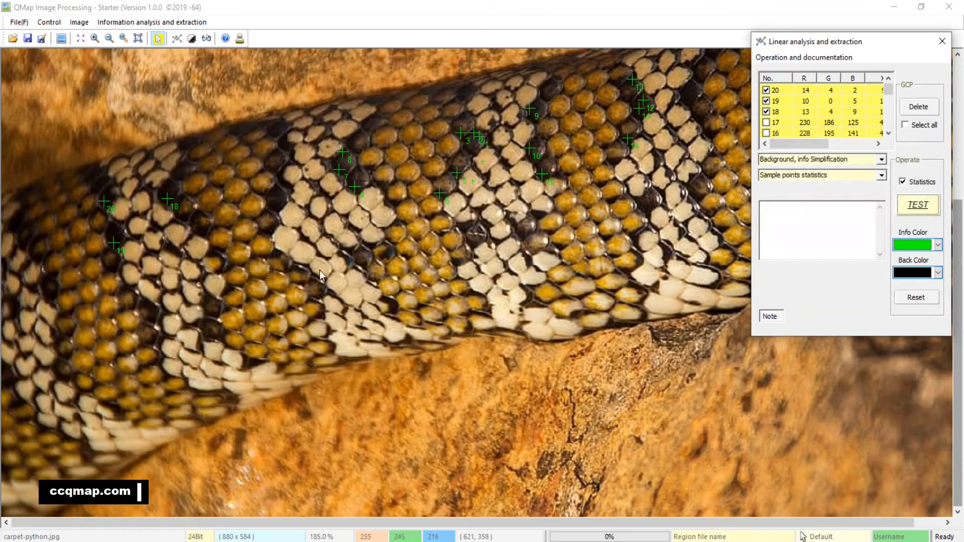
# Step: Add three sample points on the dark patch at the snake's far left end and test the extraction again
pyautogui.click(34, 247)
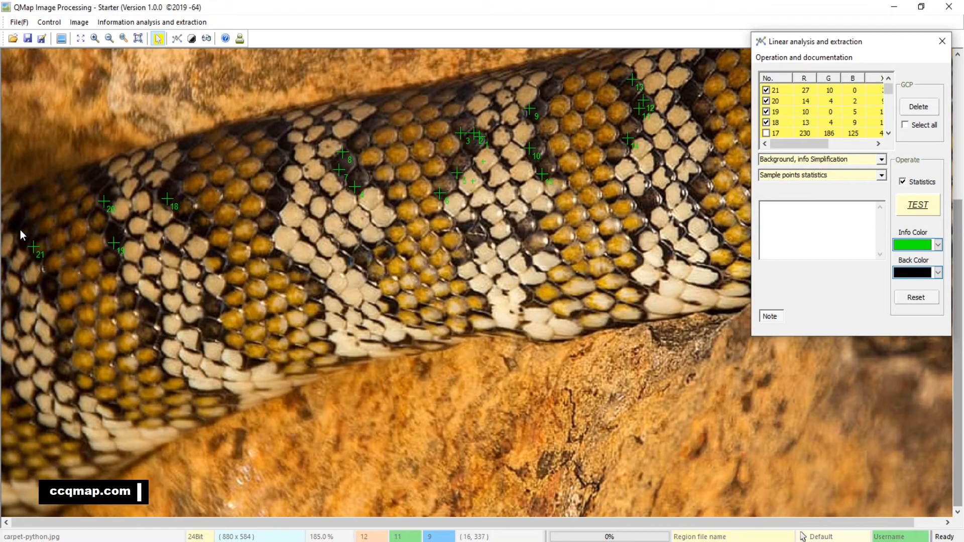
pyautogui.click(17, 228)
pyautogui.click(23, 246)
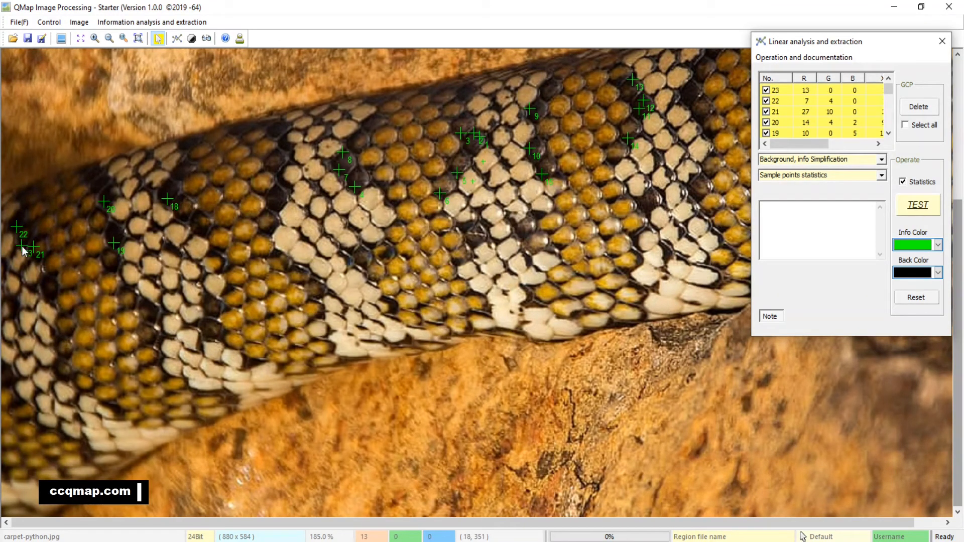
pyautogui.click(927, 213)
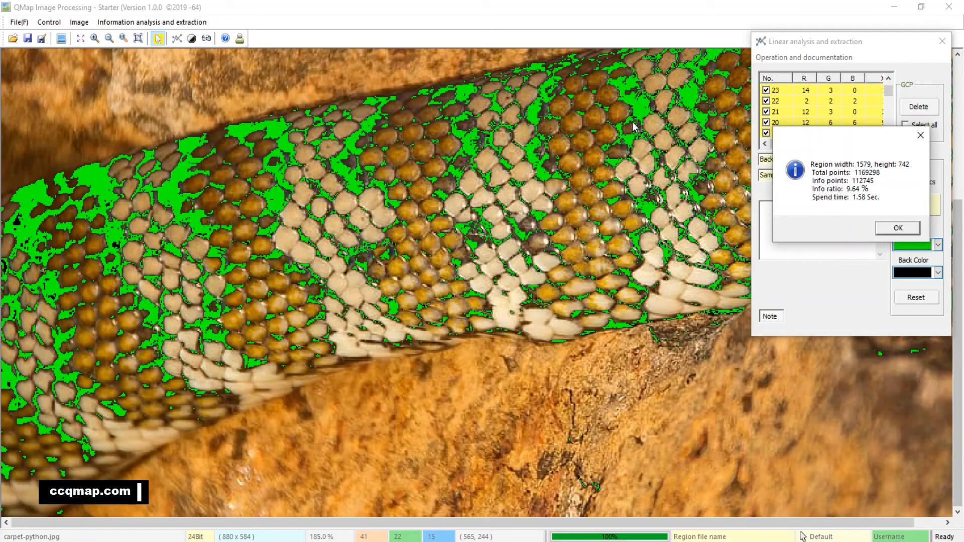
pyautogui.click(888, 228)
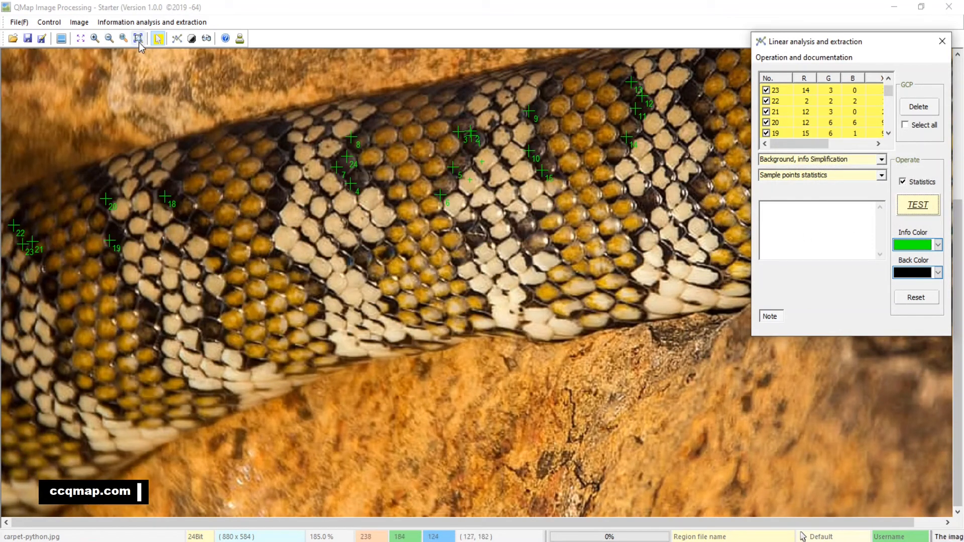
# Step: Test the extraction on the whole image at 100% size and dismiss the resulting statistics
pyautogui.click(139, 42)
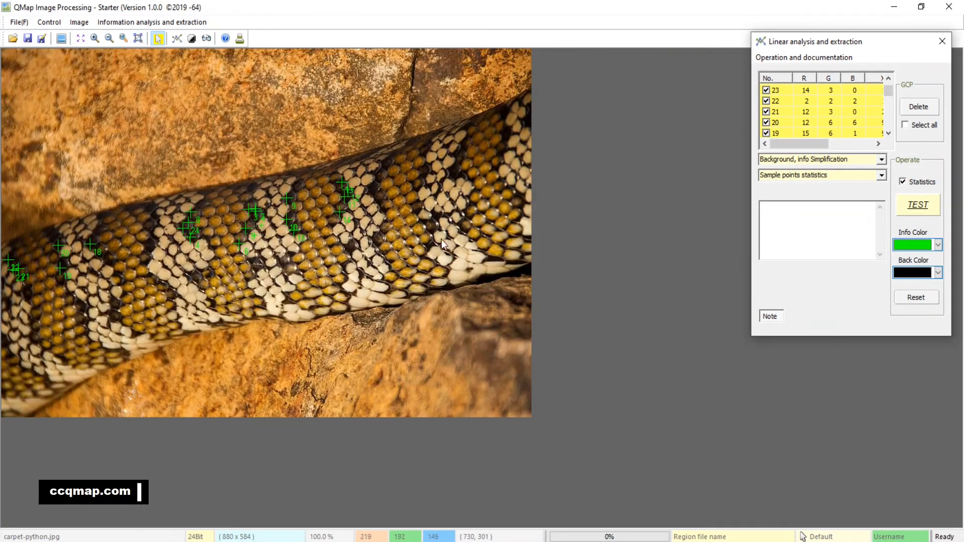
pyautogui.click(913, 213)
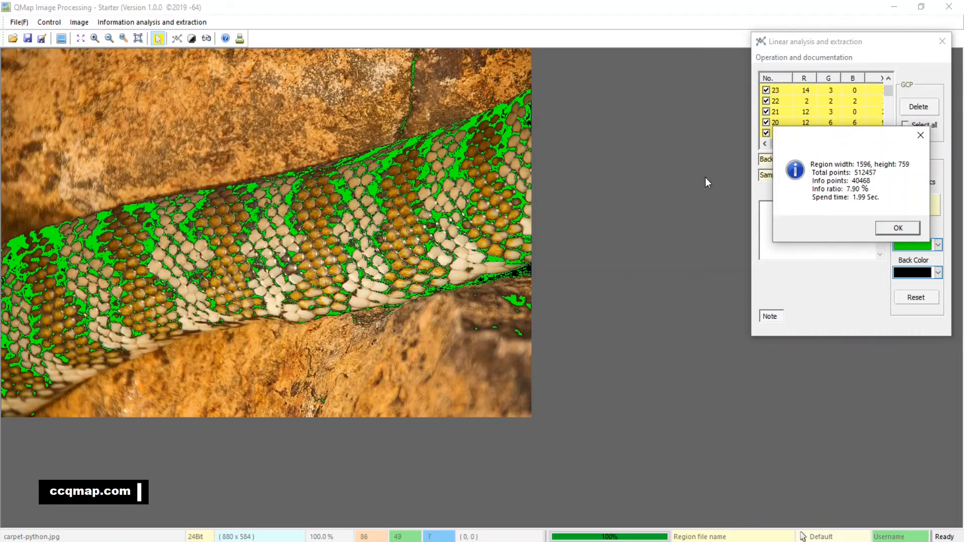
pyautogui.click(901, 228)
# Step: Process the whole image with the linear extraction and open the save-as dialog for the result, closing it without saving
pyautogui.click(816, 58)
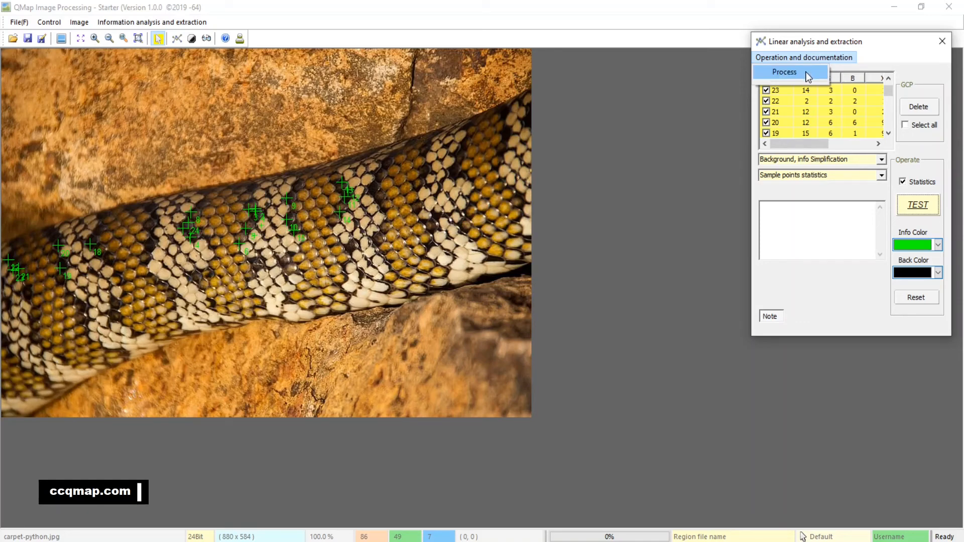
pyautogui.click(806, 72)
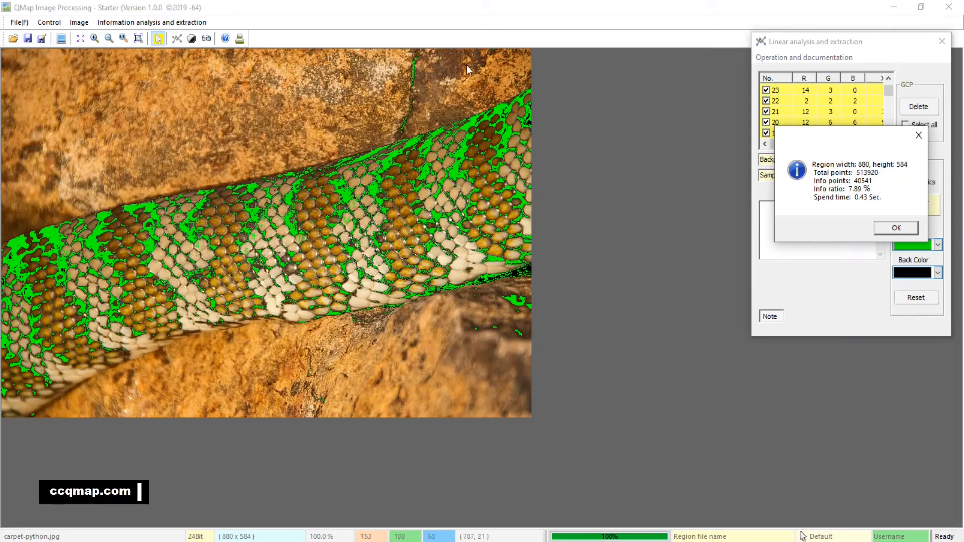
pyautogui.click(43, 42)
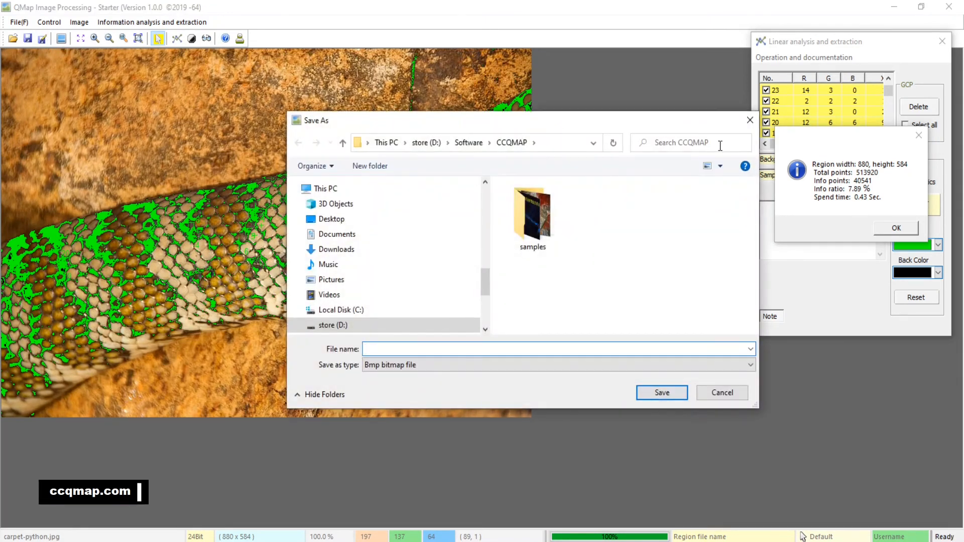
pyautogui.click(750, 121)
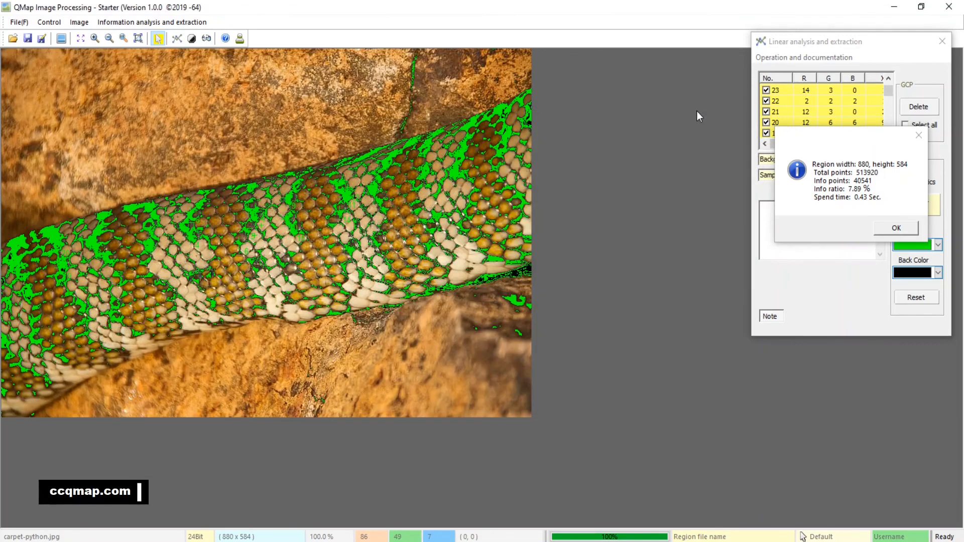